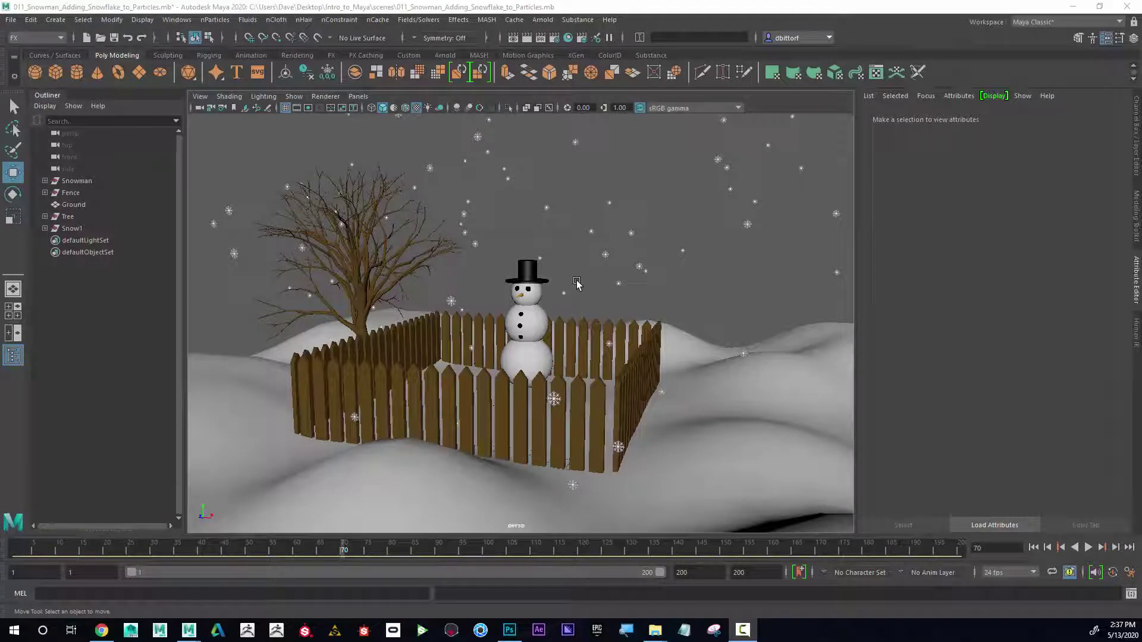
- Open the Arnold RenderView for the snowman scene
mouse_move(566, 267)
alt+mouse_down()
mouse_move(517, 269)
mouse_move(566, 267)
mouse_move(476, 164)
mouse_move(558, 265)
mouse_move(580, 272)
mouse_move(566, 265)
alt+mouse_up()
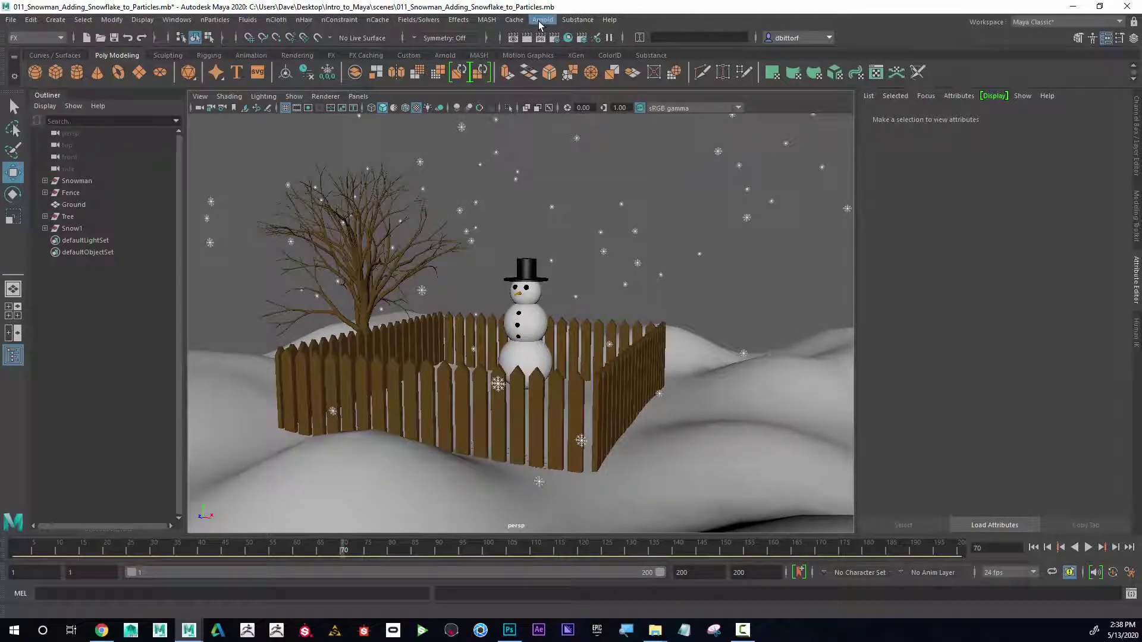
click(541, 20)
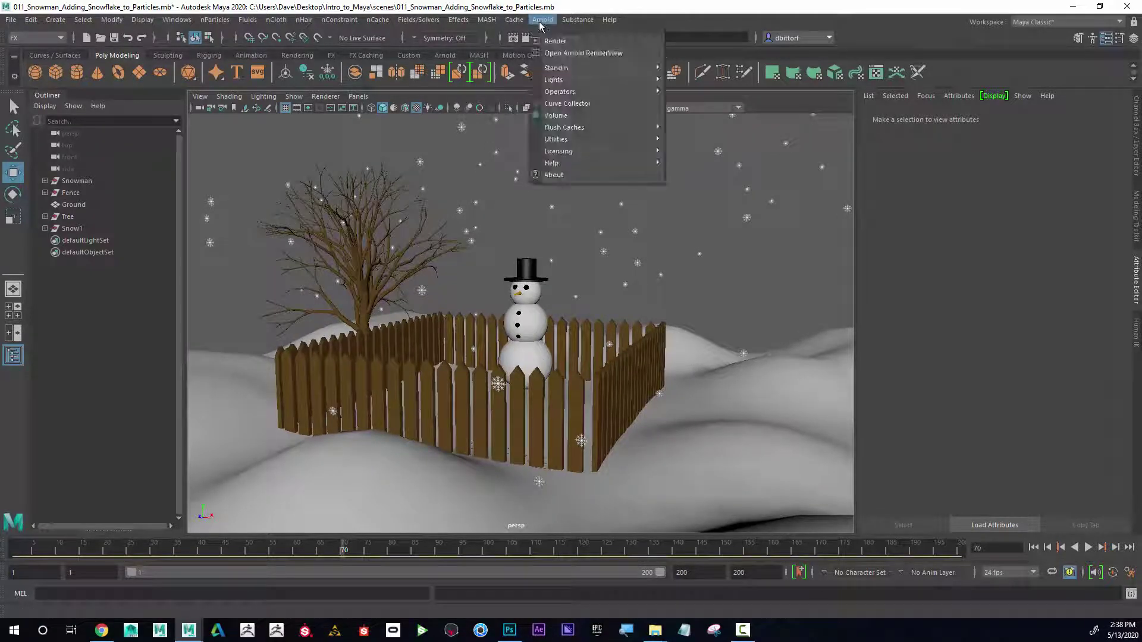
click(563, 52)
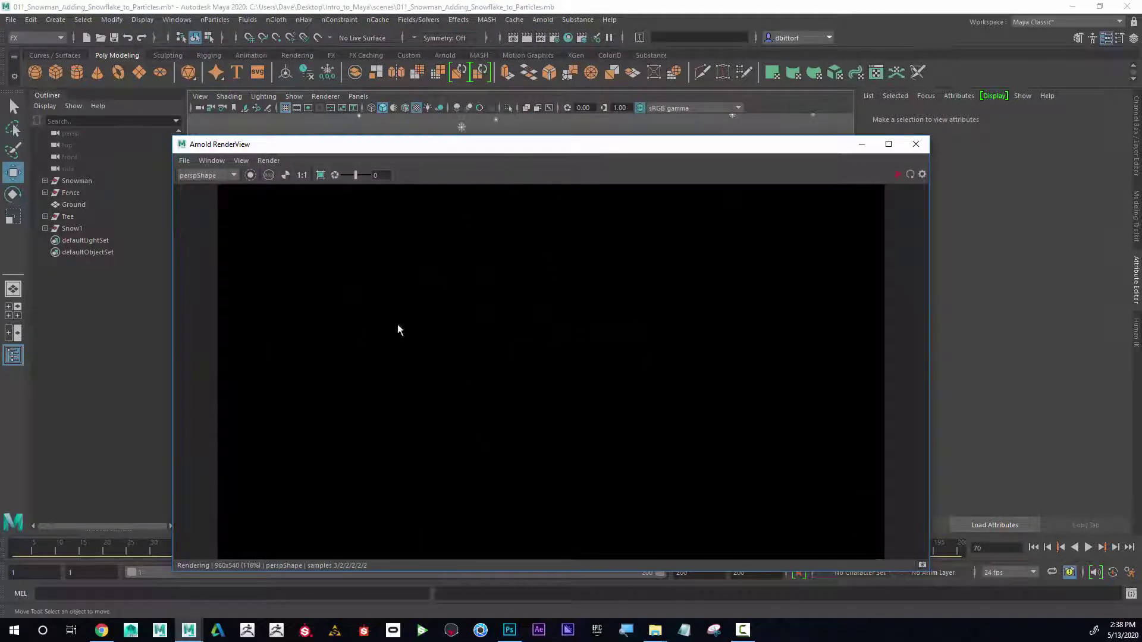
- Start an IPR render, which comes out black because the scene has no light
drag(569, 152, 564, 474)
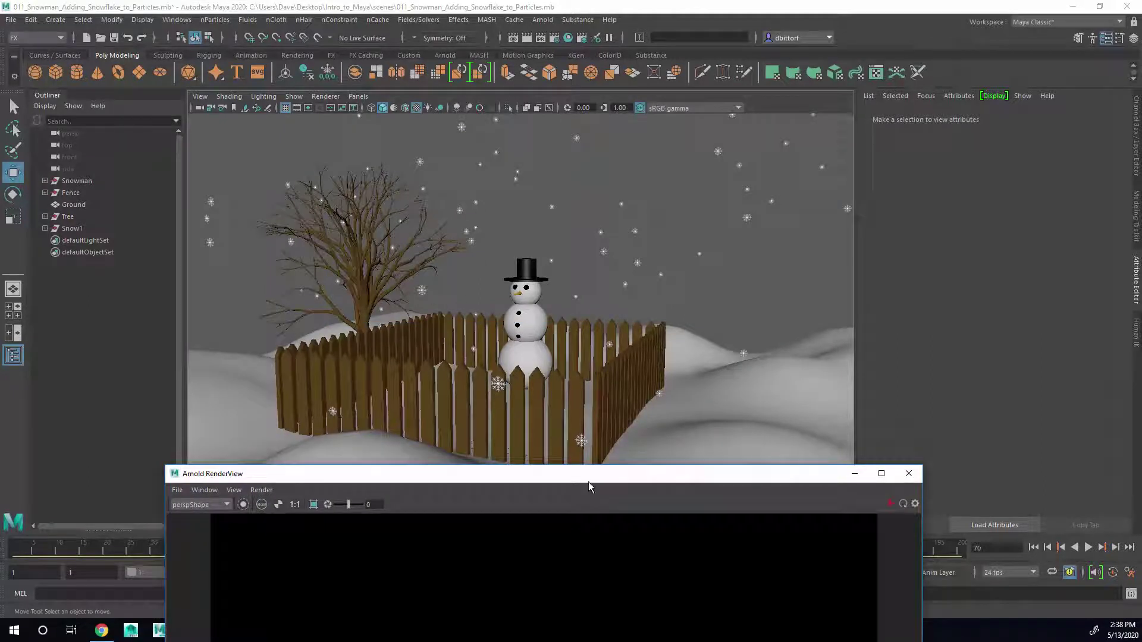
drag(588, 475, 546, 191)
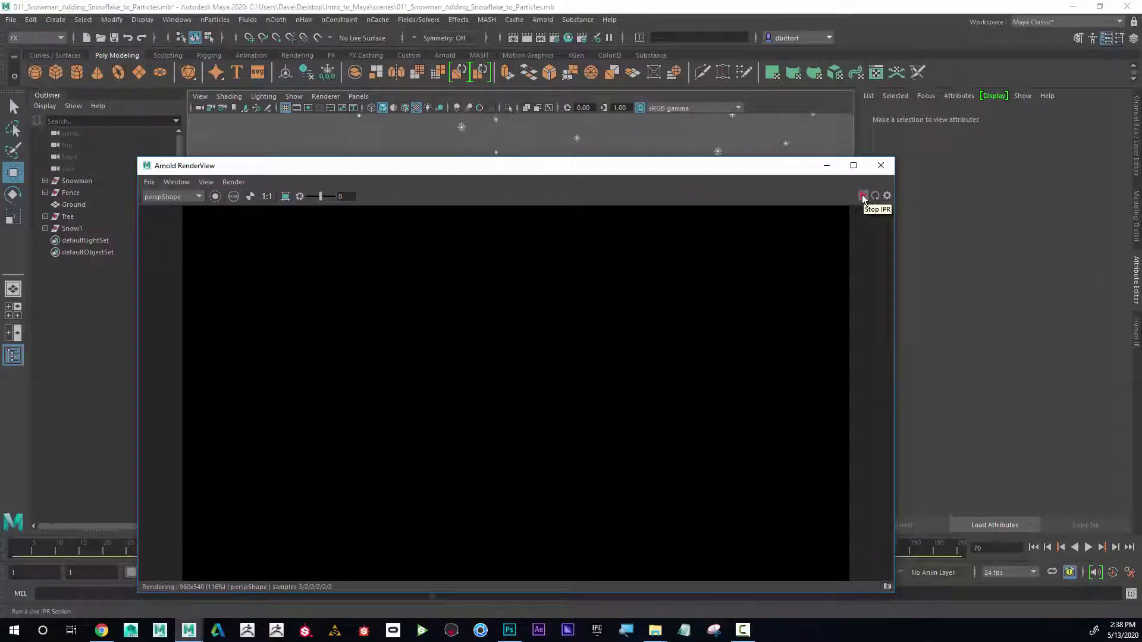
click(864, 197)
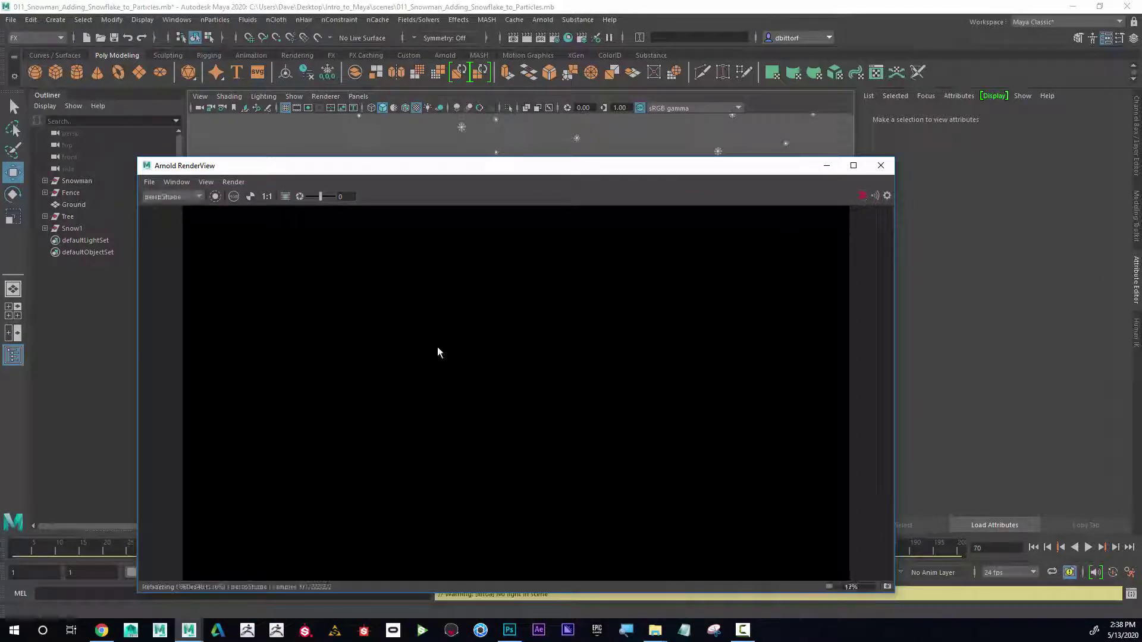
drag(561, 176, 560, 124)
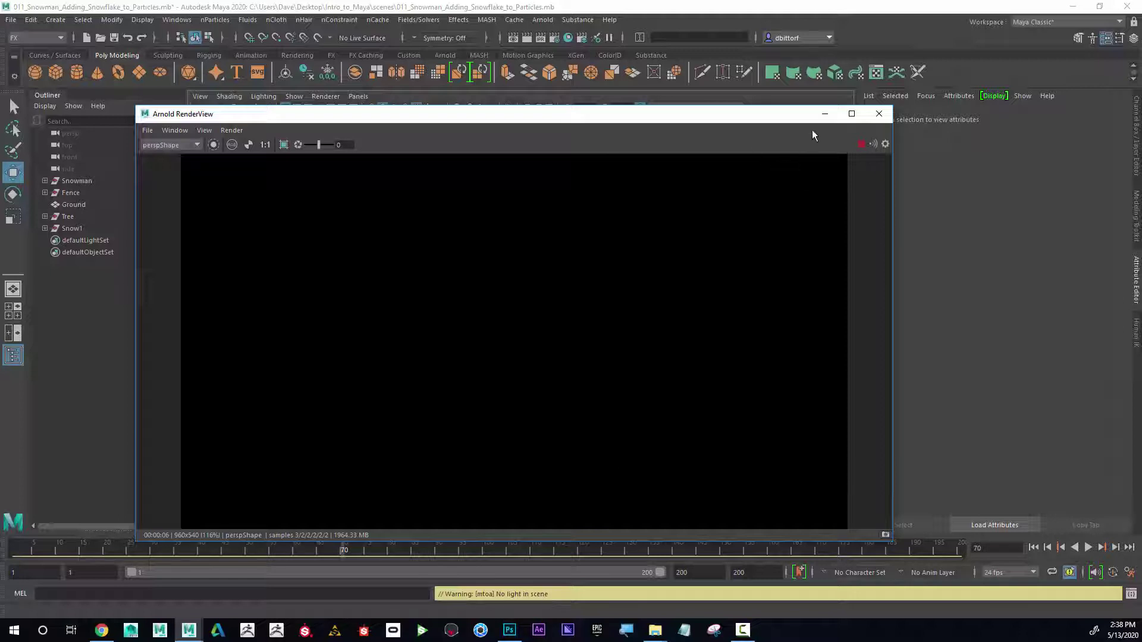
drag(763, 121, 809, 422)
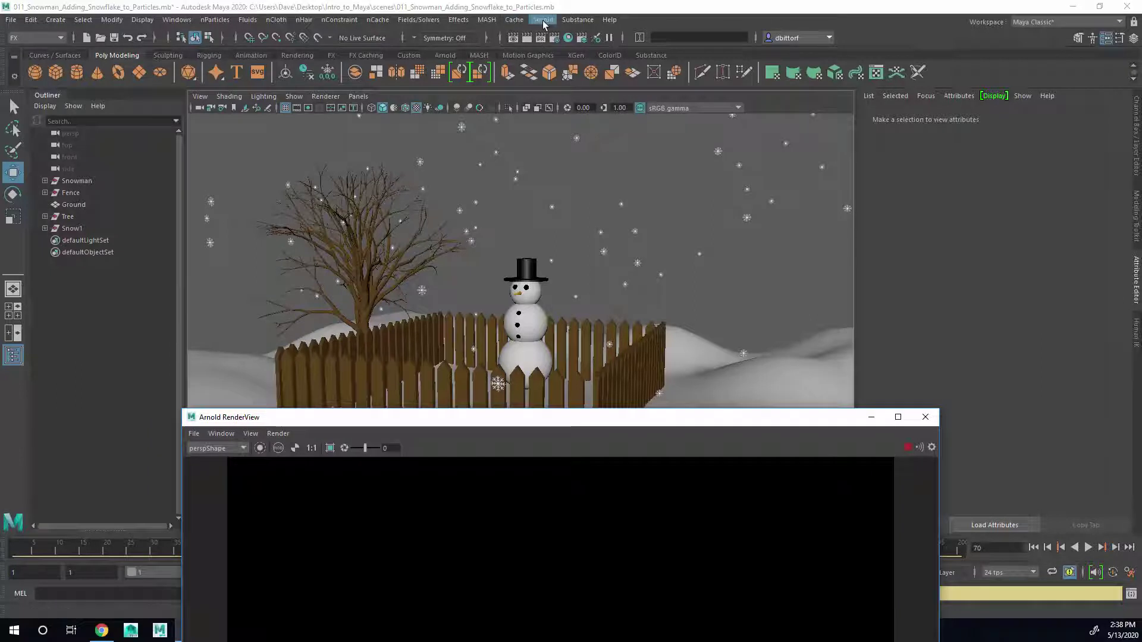
- Add an Arnold Skydome Light (aiSkyDomeLight1) so the render shows the snowman, fence and tree
click(543, 20)
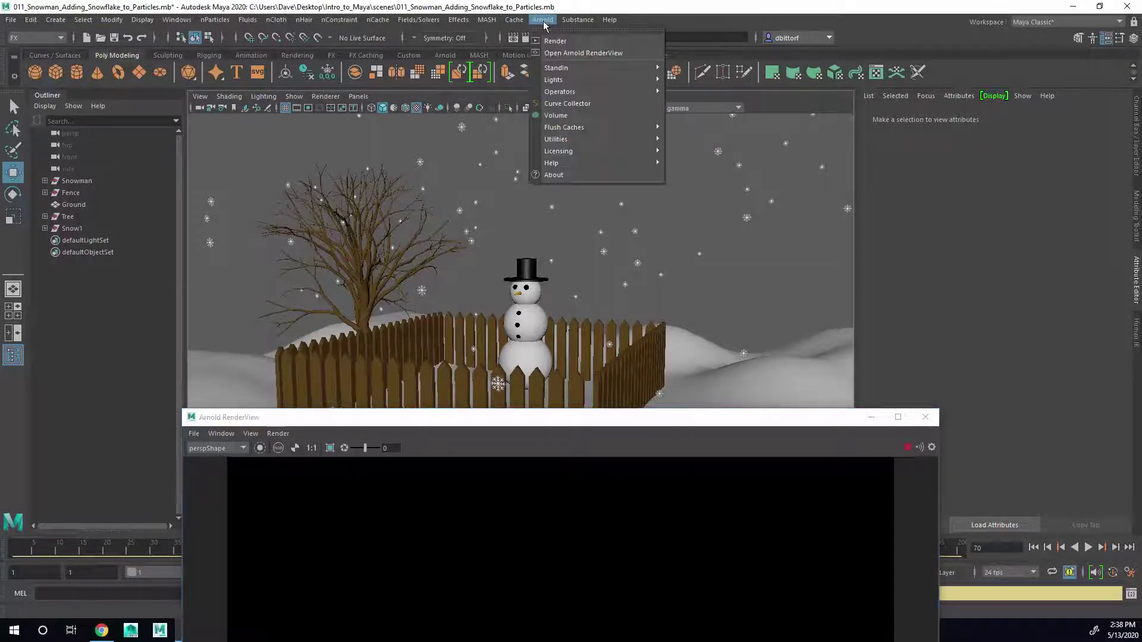
mouse_move(572, 78)
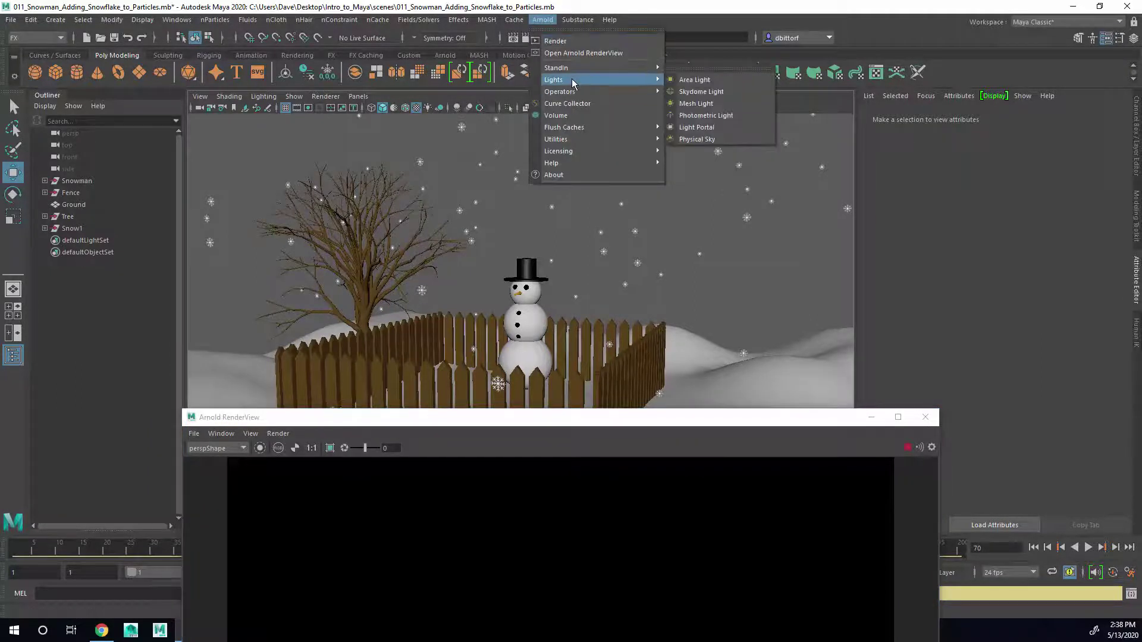
click(707, 92)
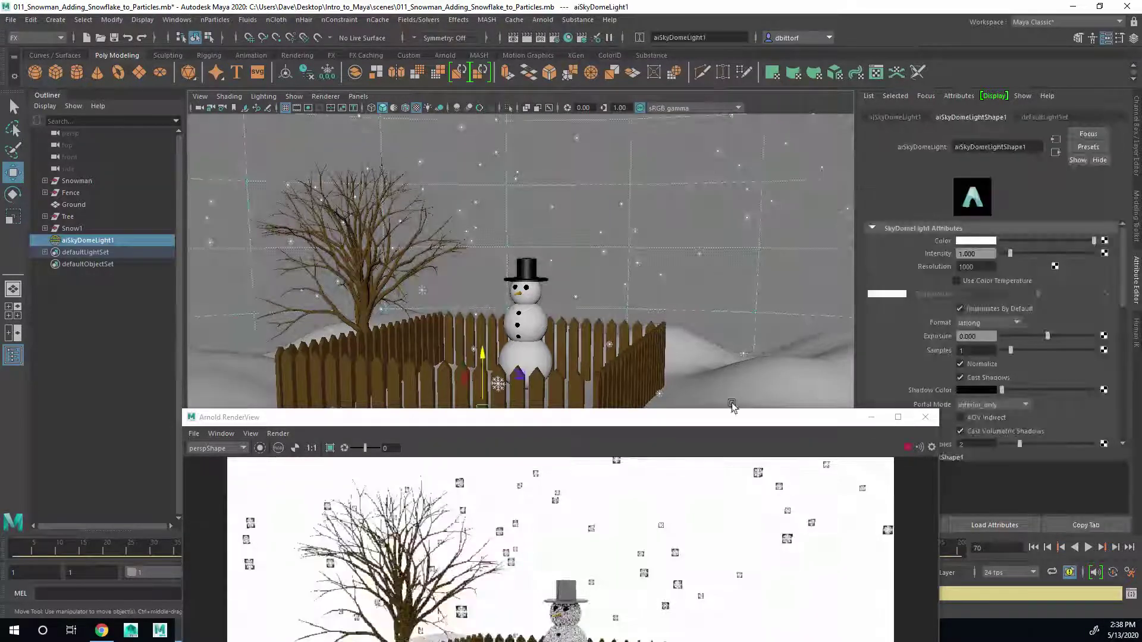
drag(732, 413, 725, 179)
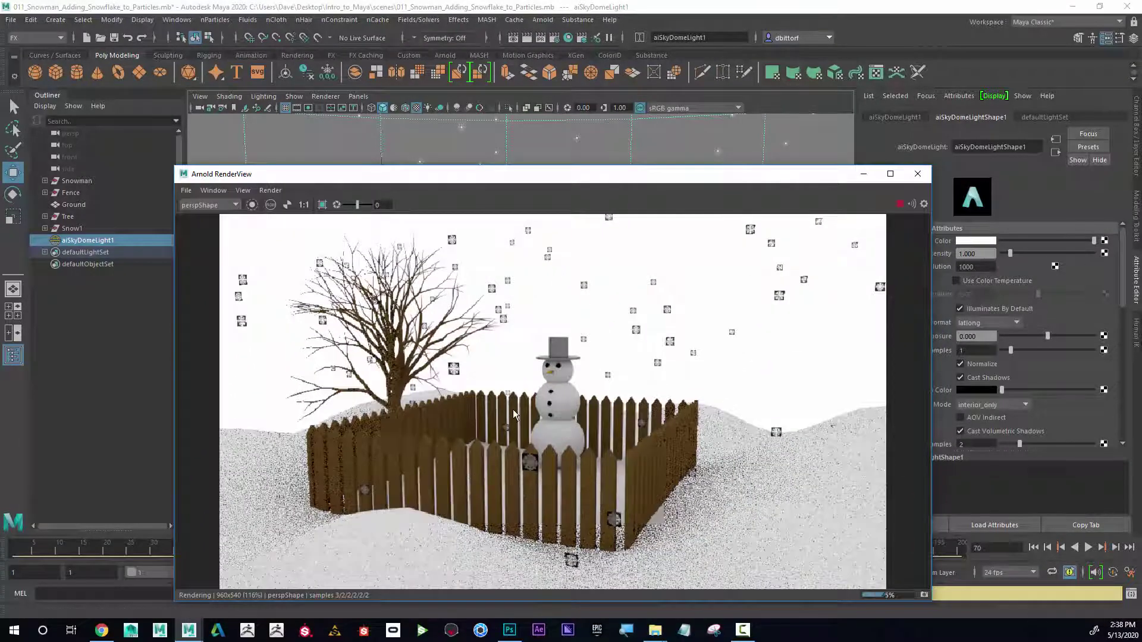
drag(846, 178, 850, 352)
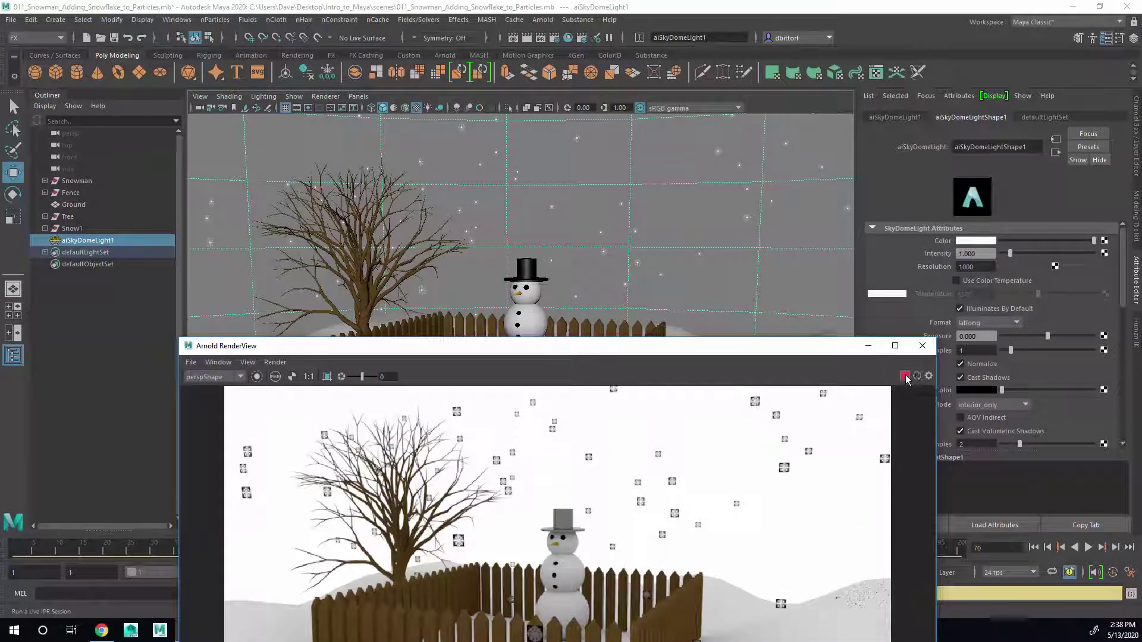
- Frame the sky dome sphere, then move back in close on the fence, snowman and tree
drag(863, 346, 872, 524)
alt+right_drag(647, 214, 343, 213)
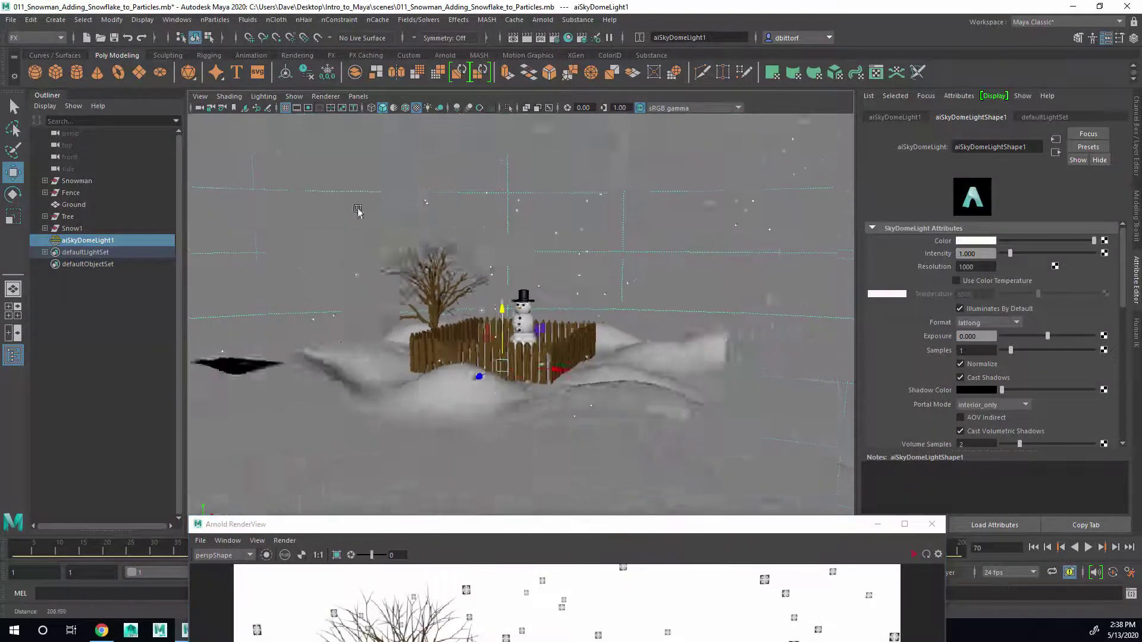
key(f)
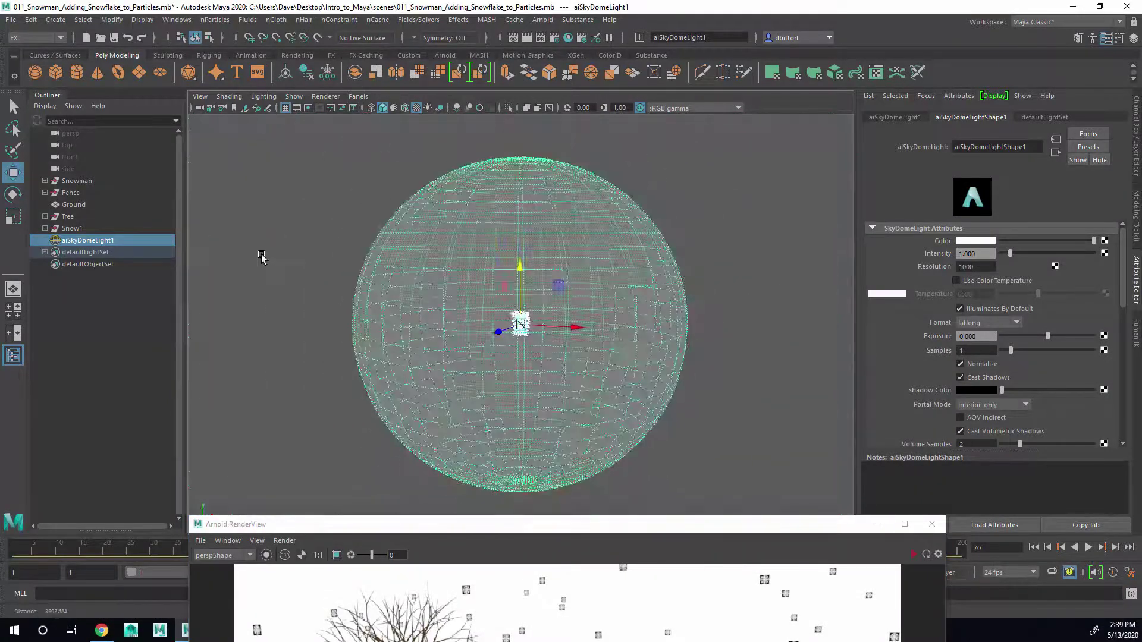
alt+drag(261, 257, 517, 278)
alt+right_drag(517, 278, 761, 362)
alt+drag(762, 363, 574, 285)
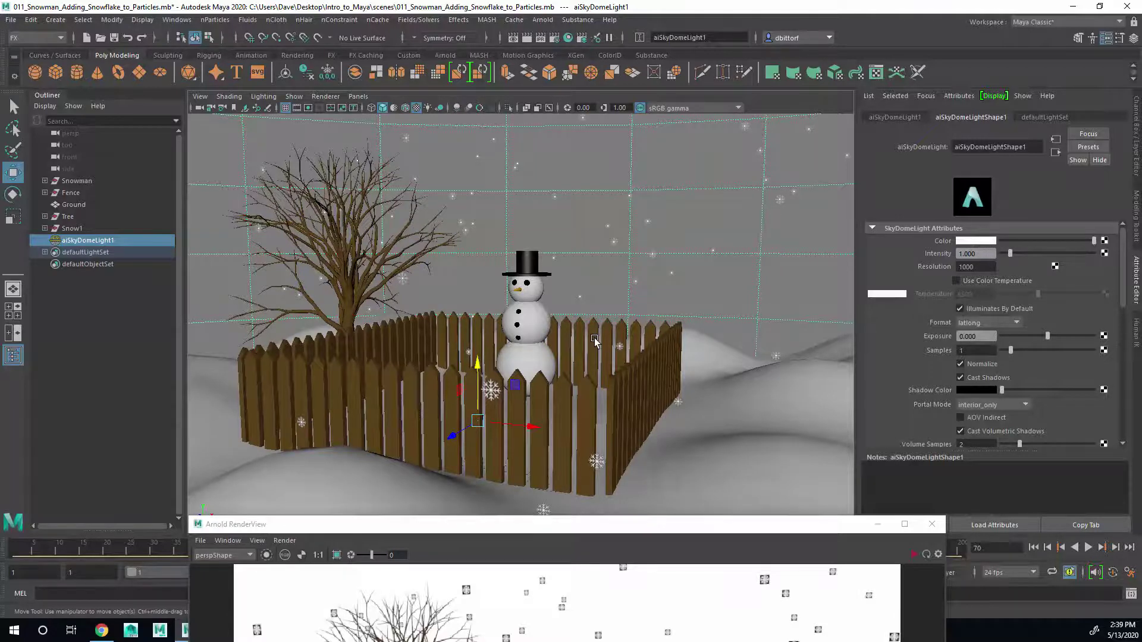
alt+middle_drag(595, 340, 622, 320)
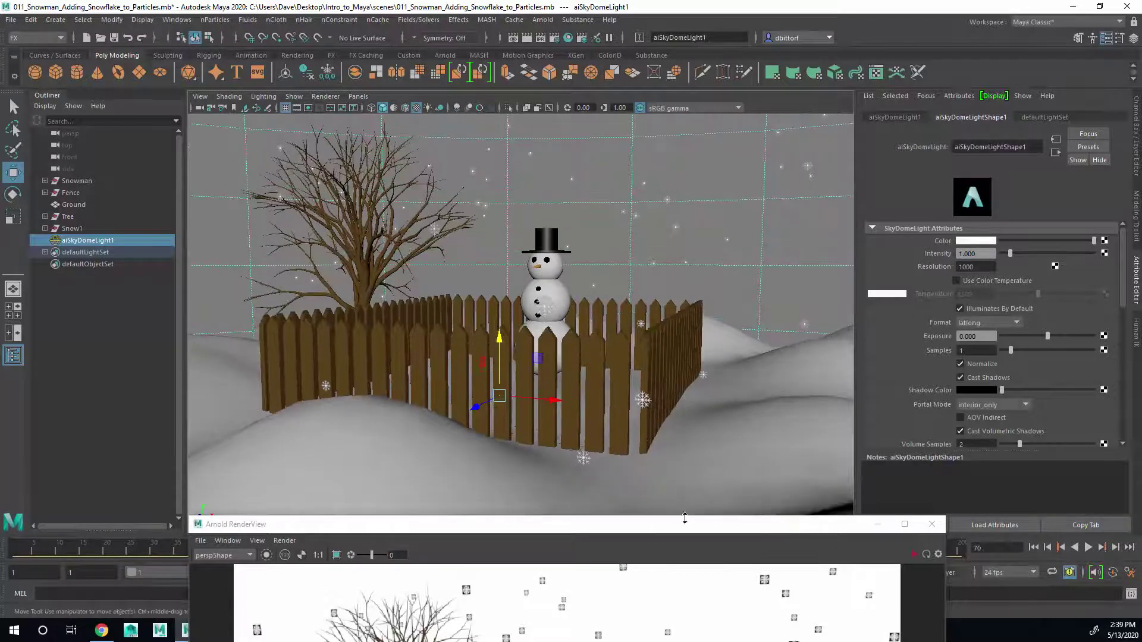
- Enlarge the RenderView to show the full render and dock it right of the viewport
drag(685, 519, 684, 205)
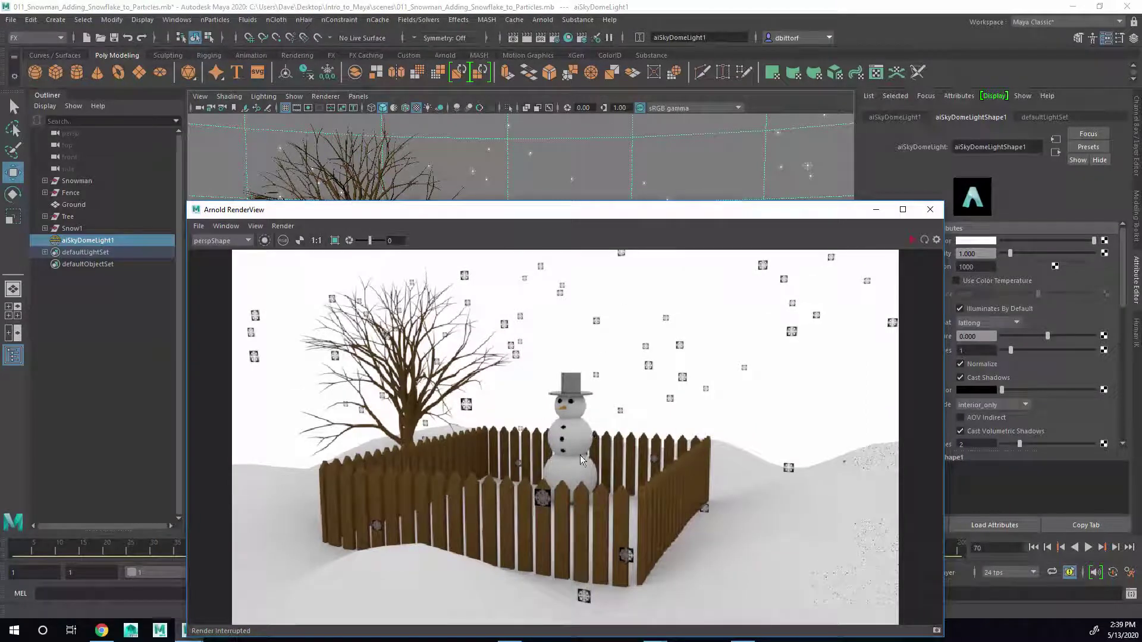
drag(622, 216, 902, 161)
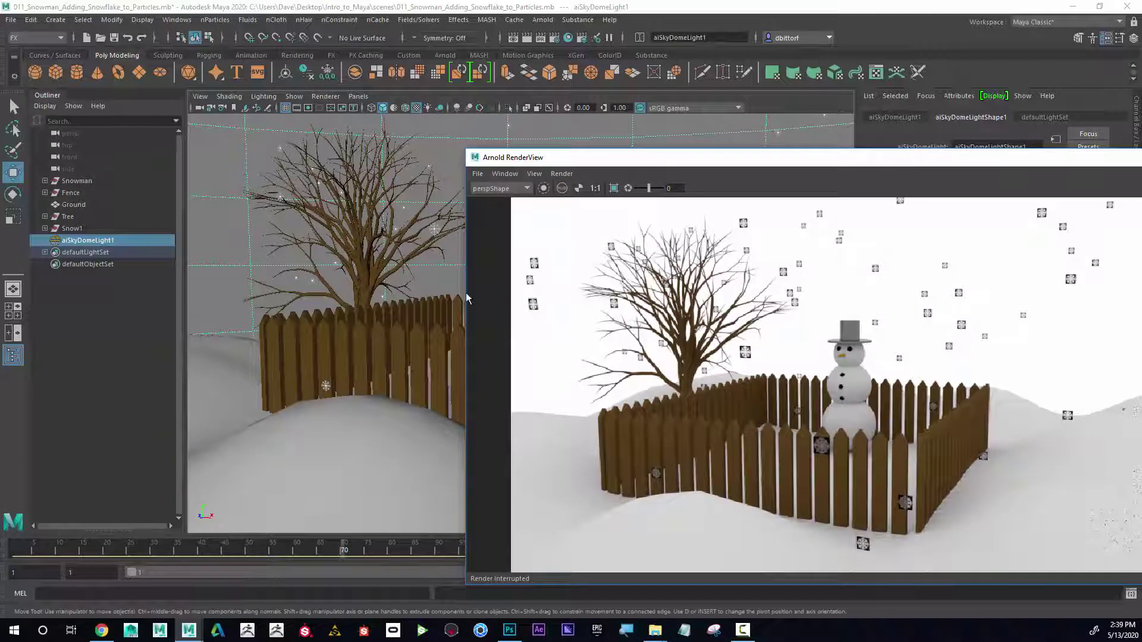
drag(464, 293, 605, 293)
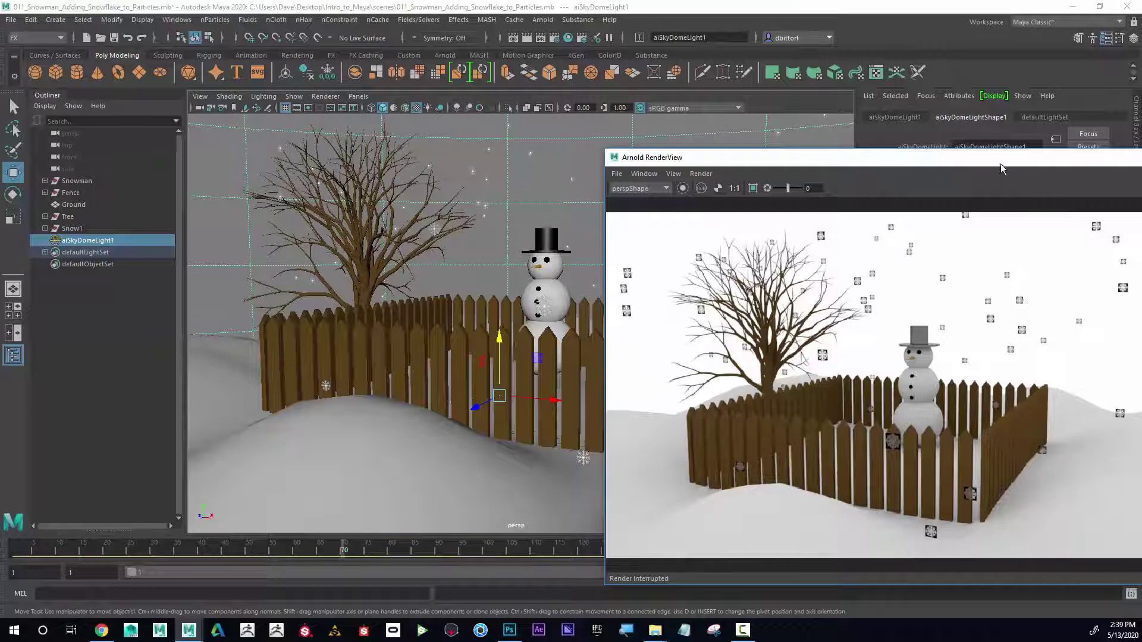
- Select Snowflake_Master under Snow1 and show its lambert6 material attributes
drag(1001, 161, 619, 445)
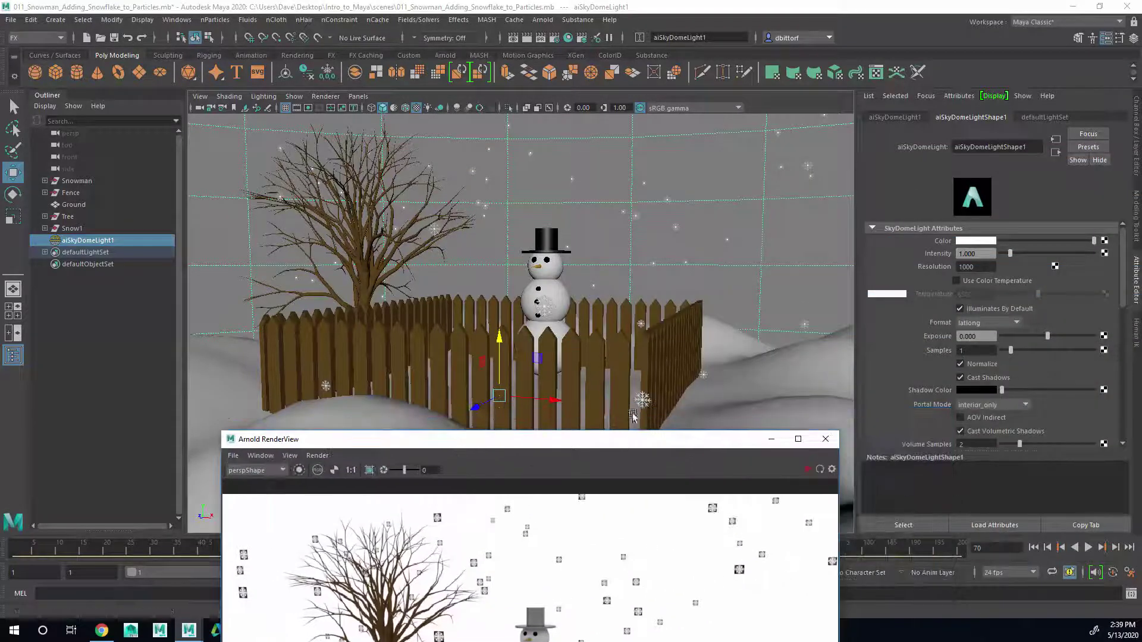
click(44, 228)
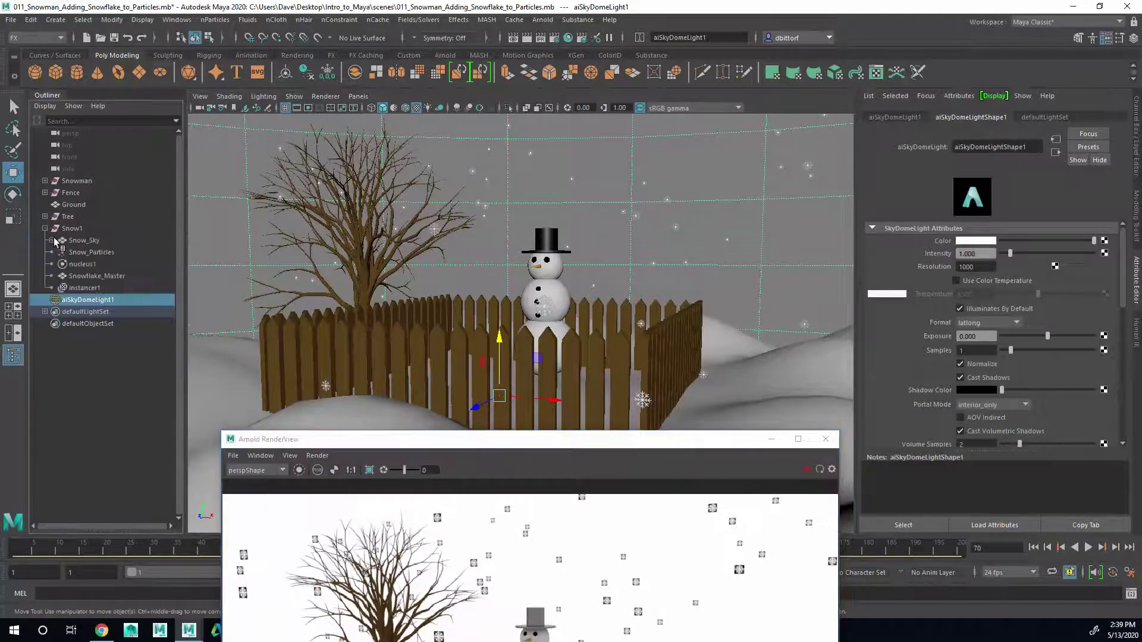
click(84, 277)
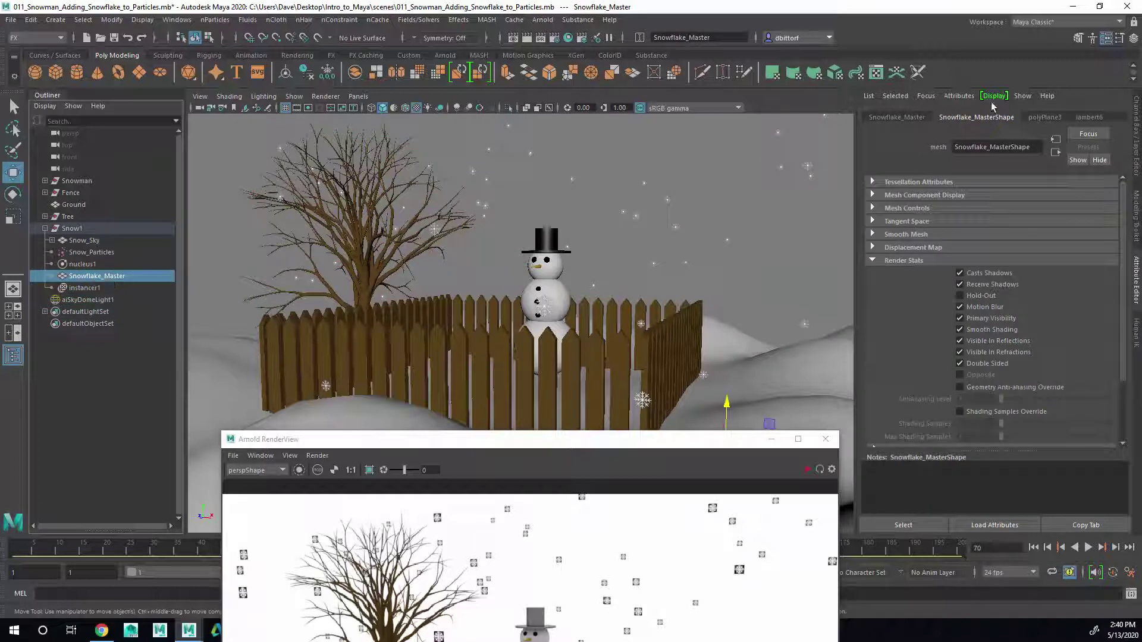
click(1090, 119)
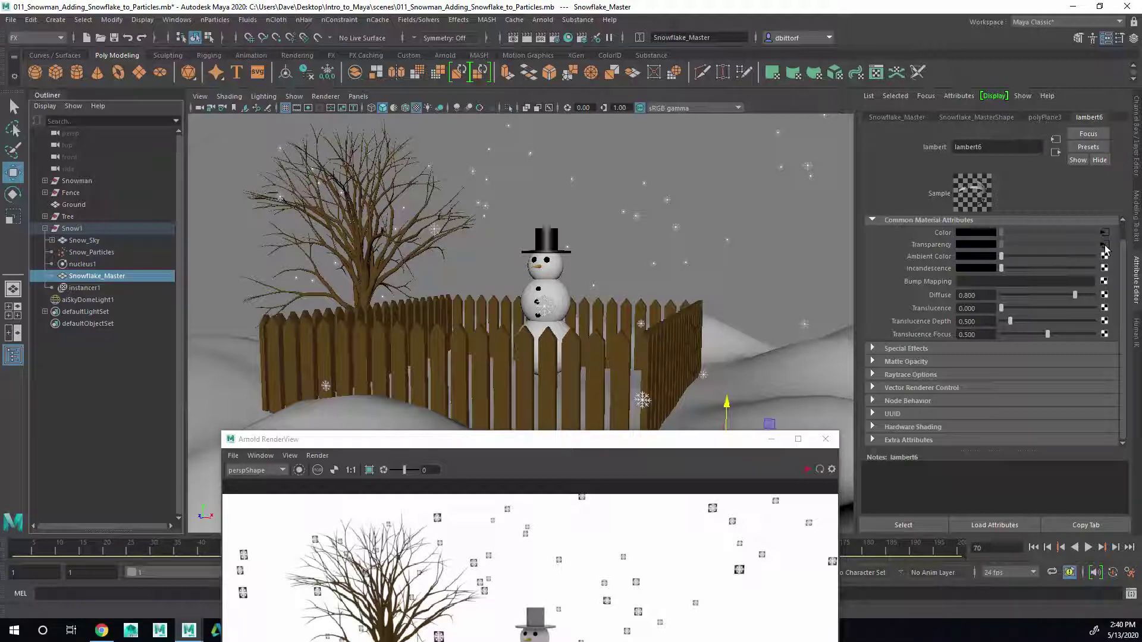
- Rename the lambert6 material to Snow_Material
double_click(1012, 147)
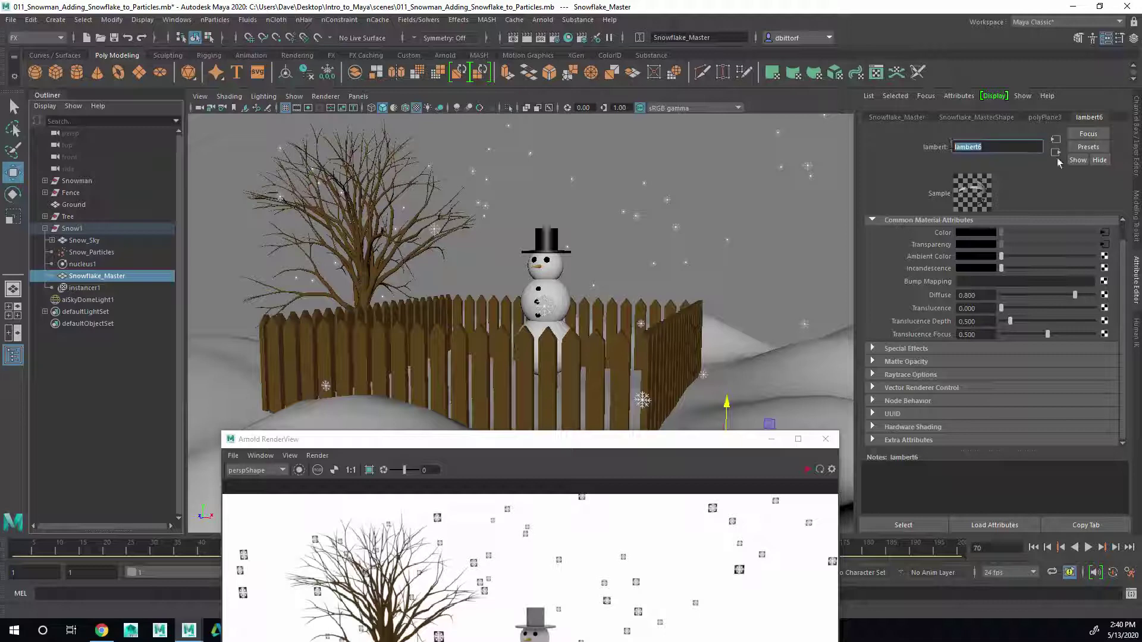
text(Snow_Material)
key(Return)
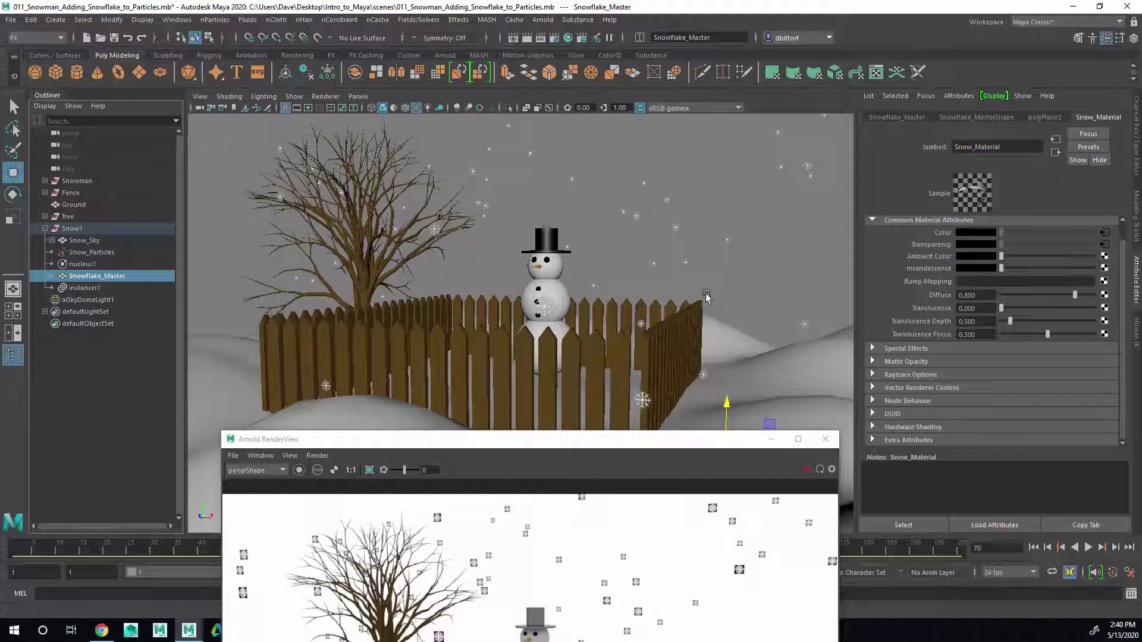
drag(635, 439, 613, 179)
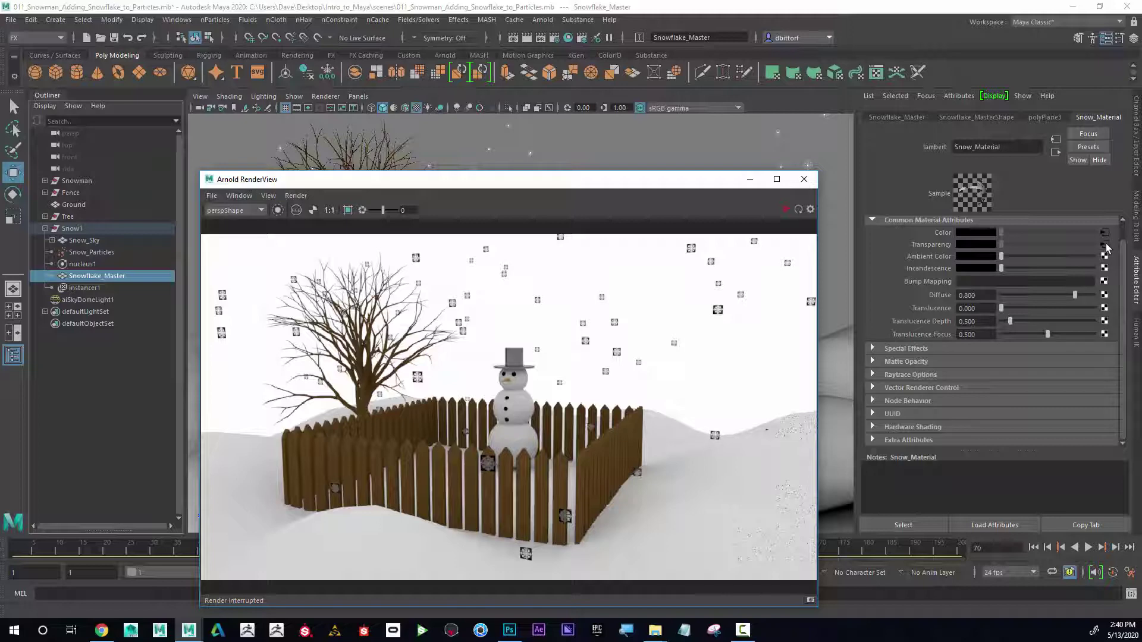
- Turn on Invert under Effects for the file2 Snowflake.jpg transparency texture
click(1105, 245)
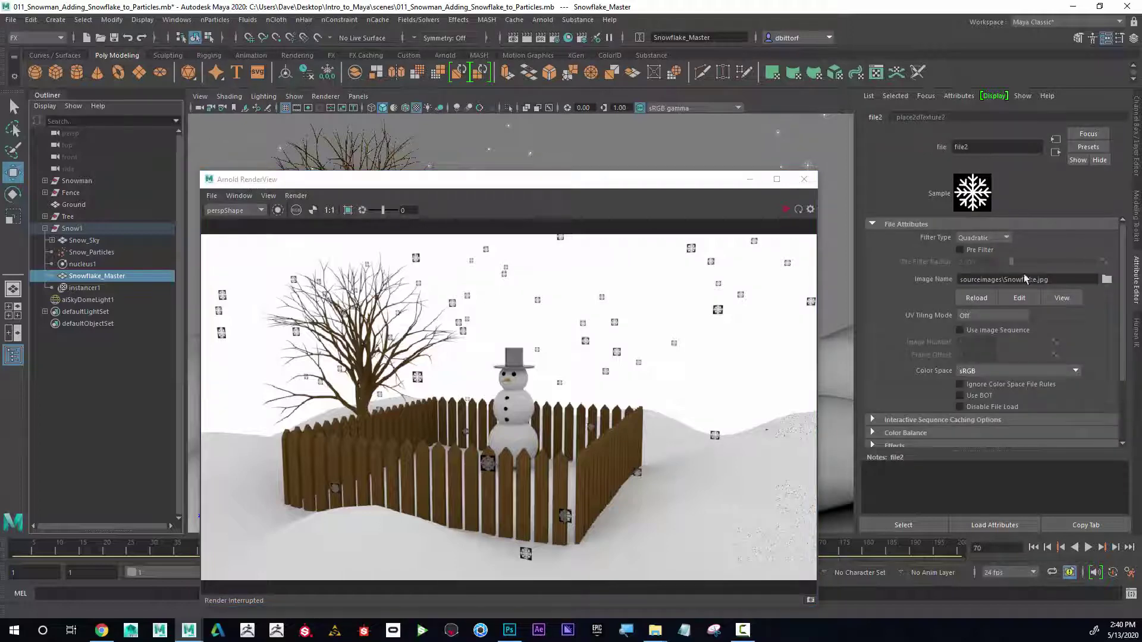
scroll(965, 340, down, 3)
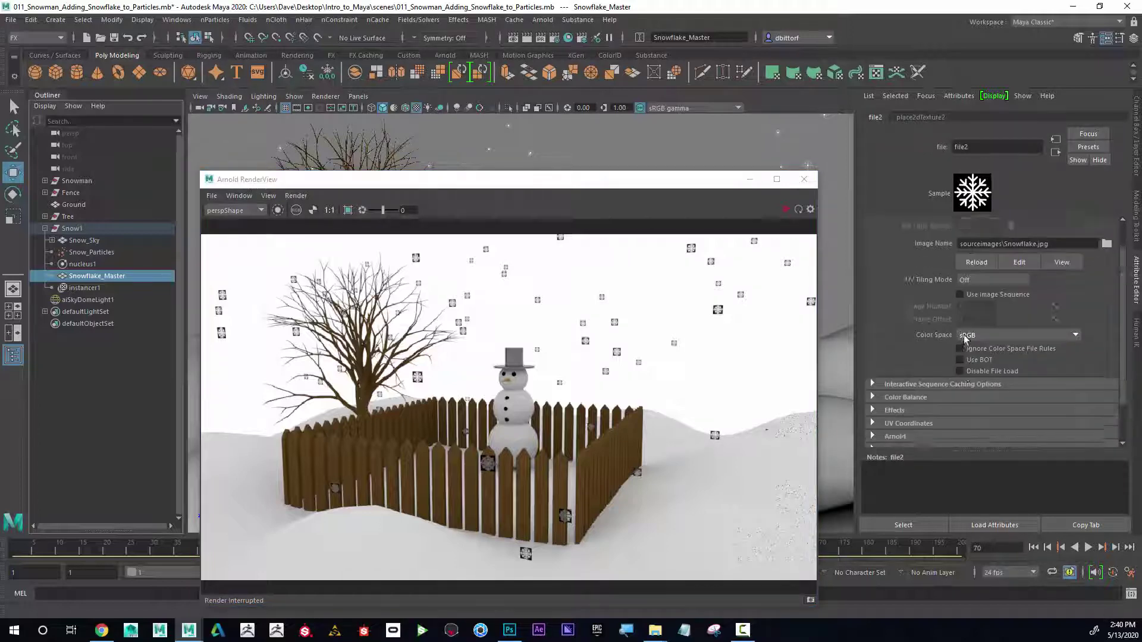
click(876, 361)
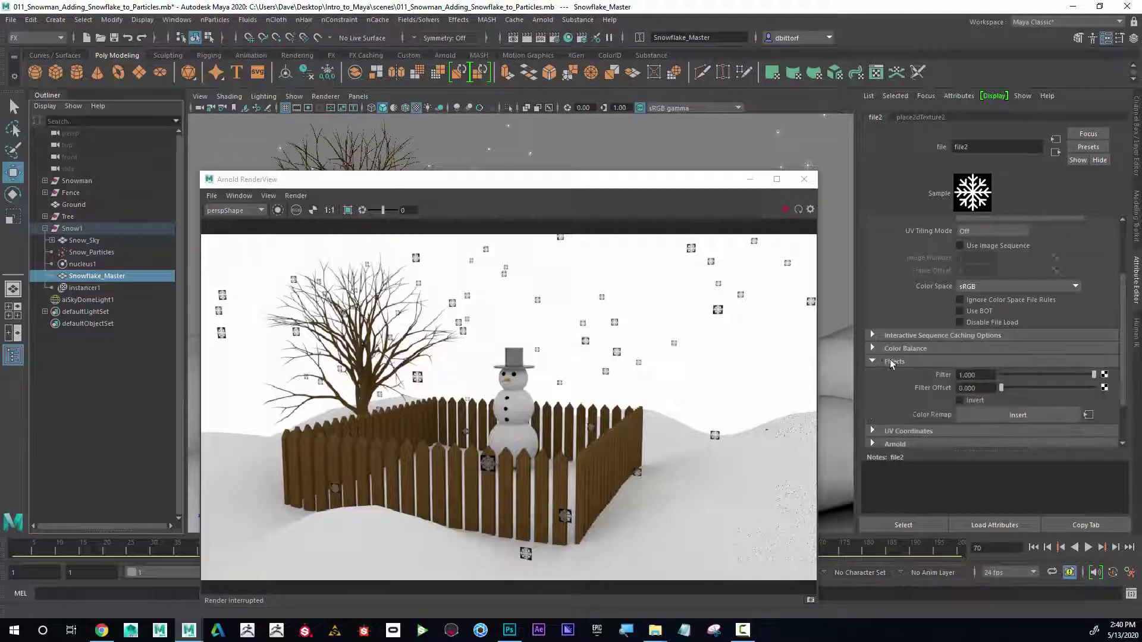
click(960, 401)
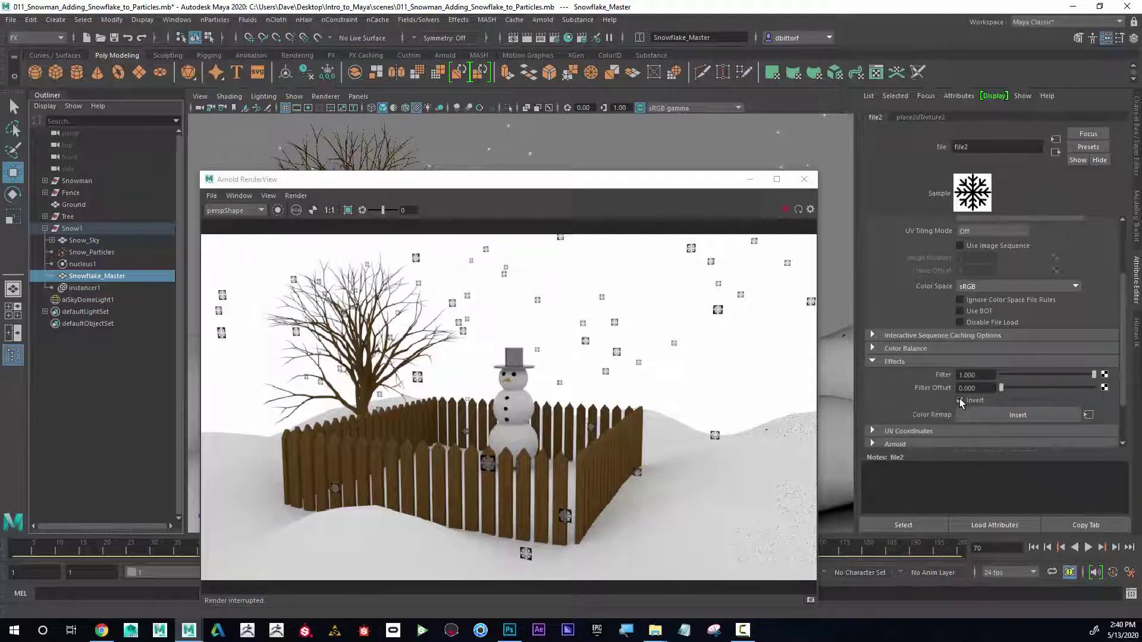
- Restart the IPR render so the particles appear as snowflake shapes instead of squares
click(786, 210)
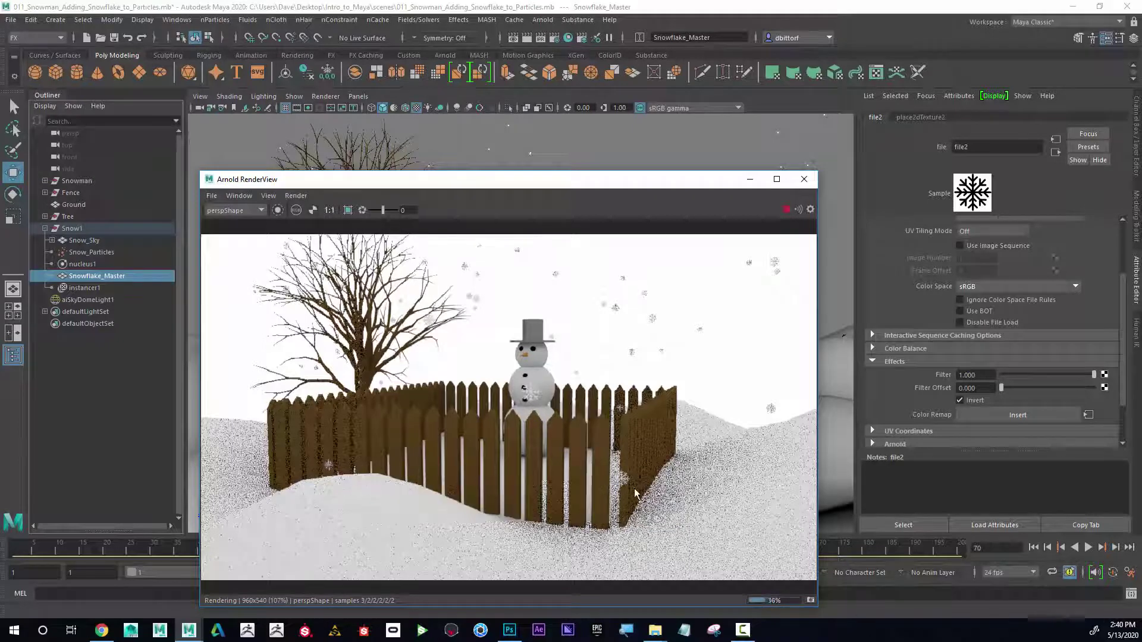
drag(539, 181, 602, 454)
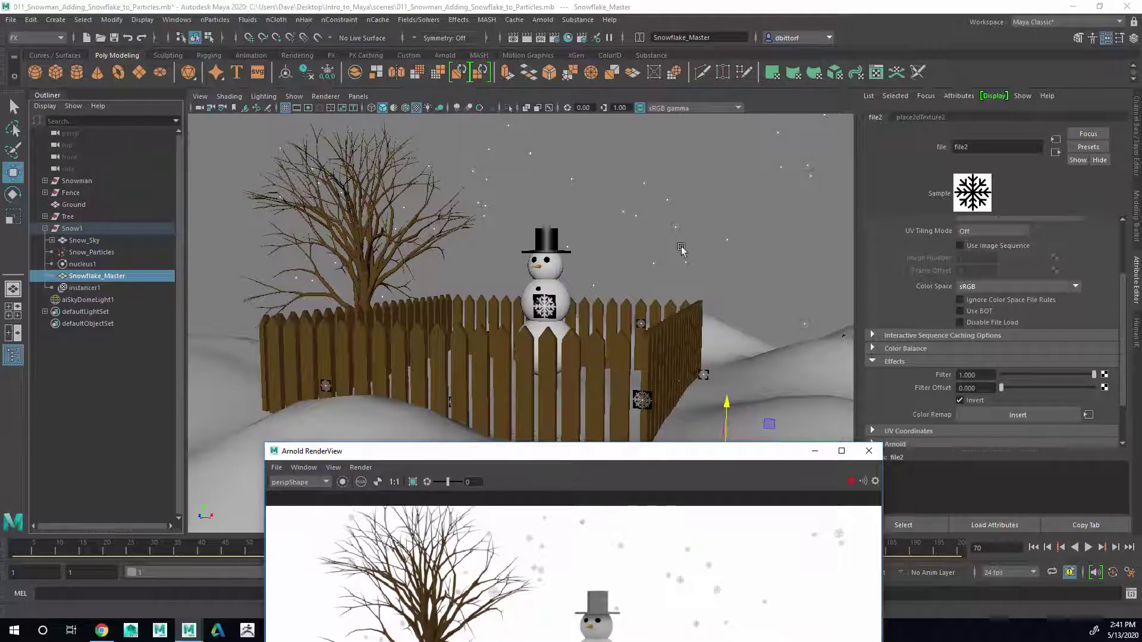
drag(657, 447, 650, 153)
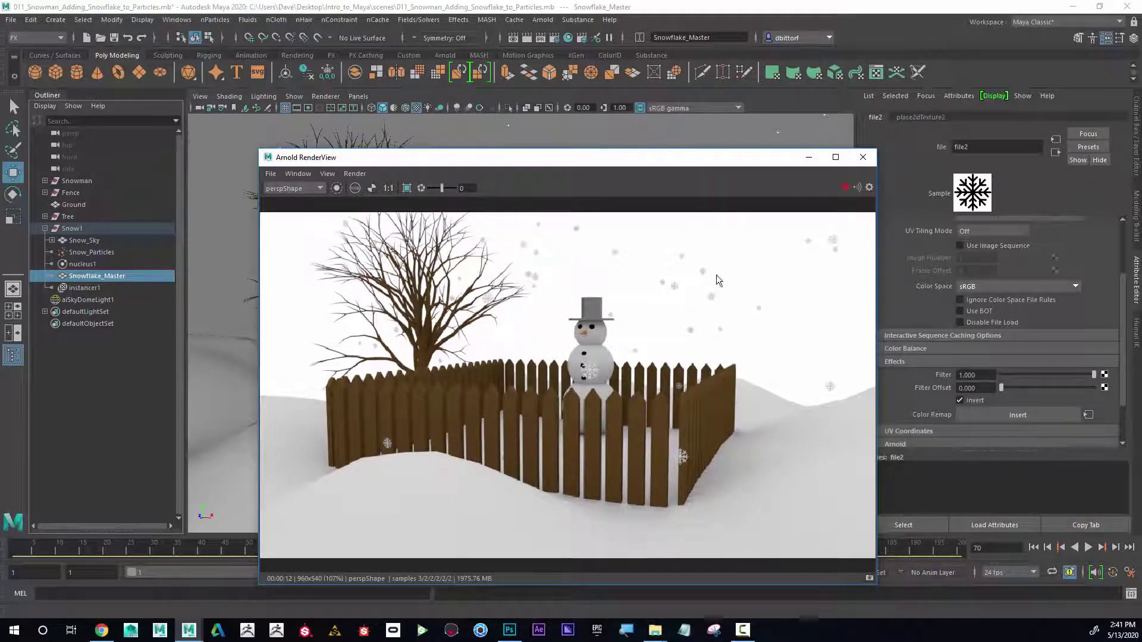
- Lower the aiSkyDomeLight1 Color slider to grey to dim the render
drag(722, 165, 654, 205)
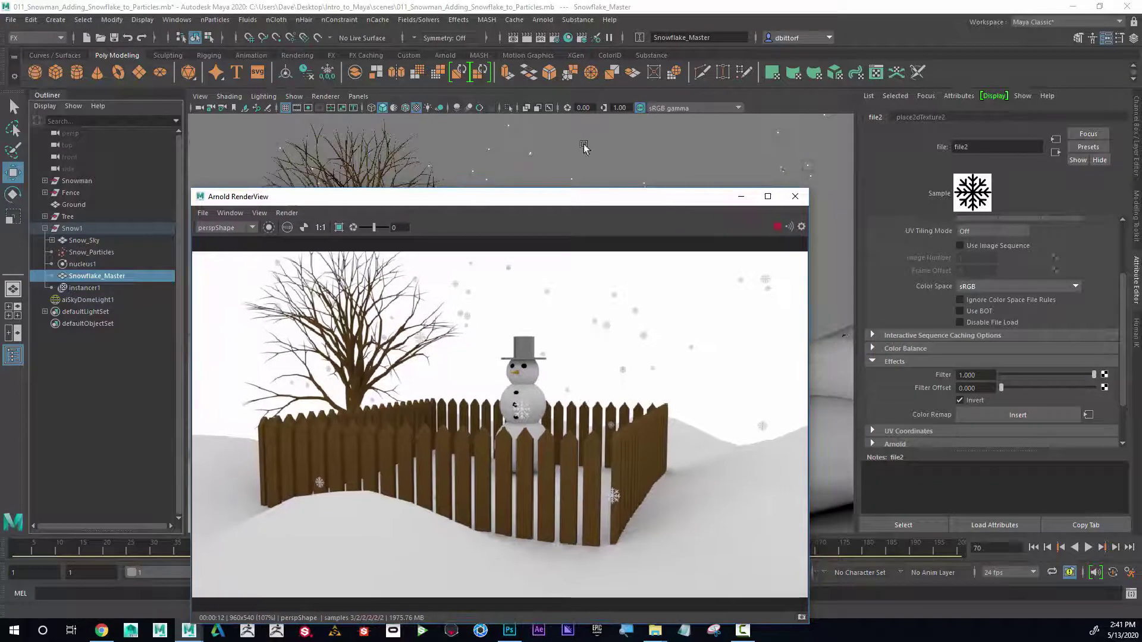
click(80, 300)
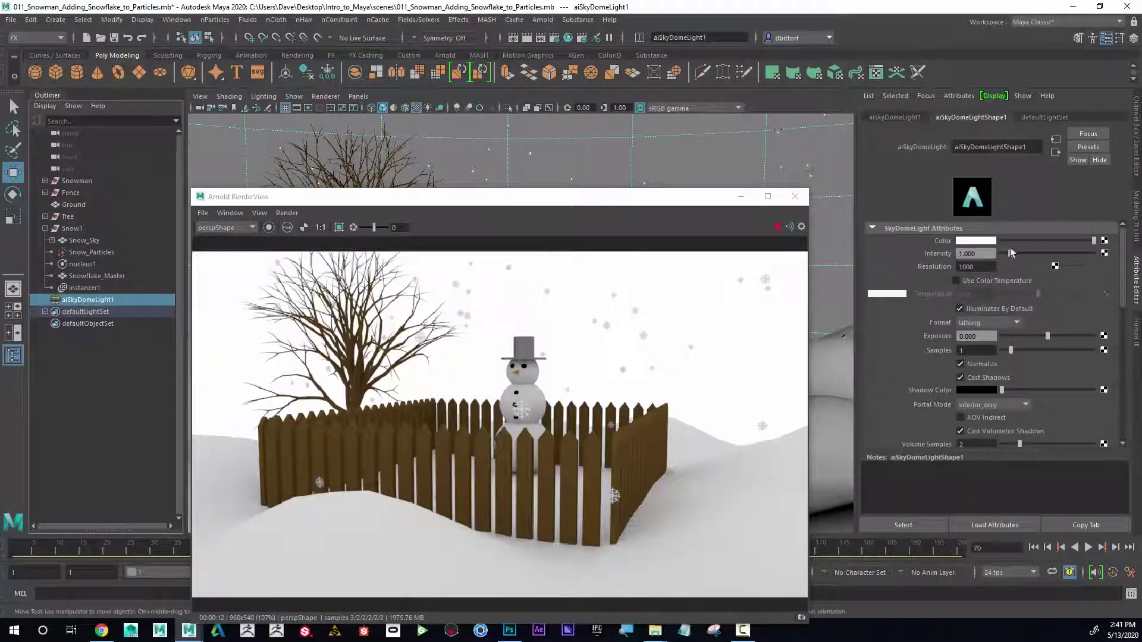
drag(1047, 241, 1029, 244)
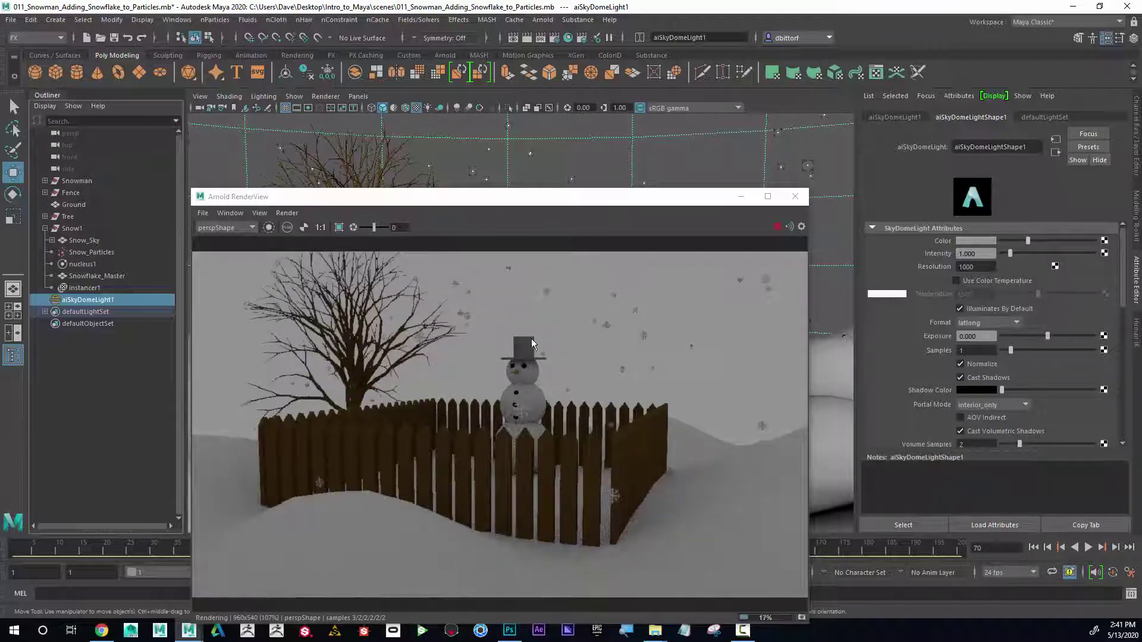
drag(564, 203, 879, 323)
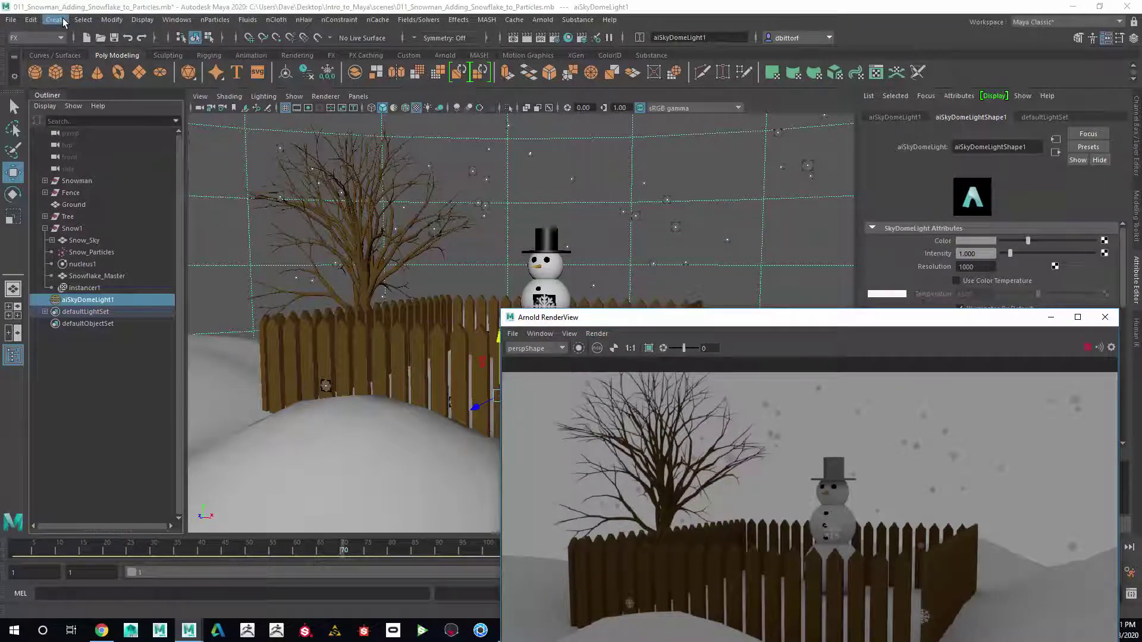
- Add a Directional Light (directionalLight1) and collapse the Snow1 group in the Outliner
click(55, 20)
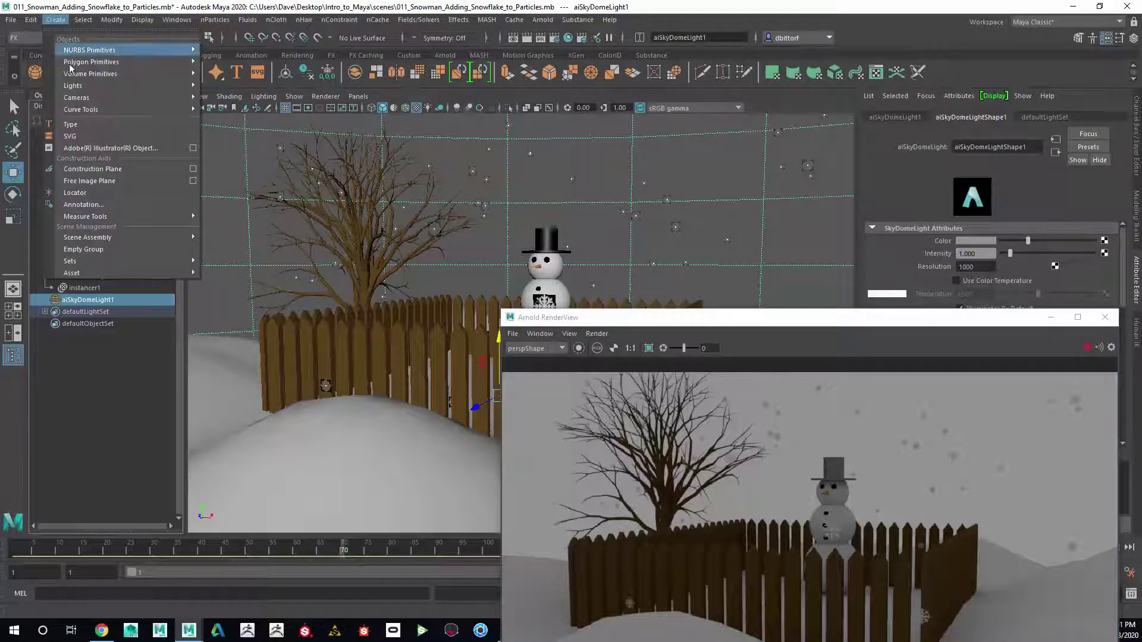
mouse_move(76, 87)
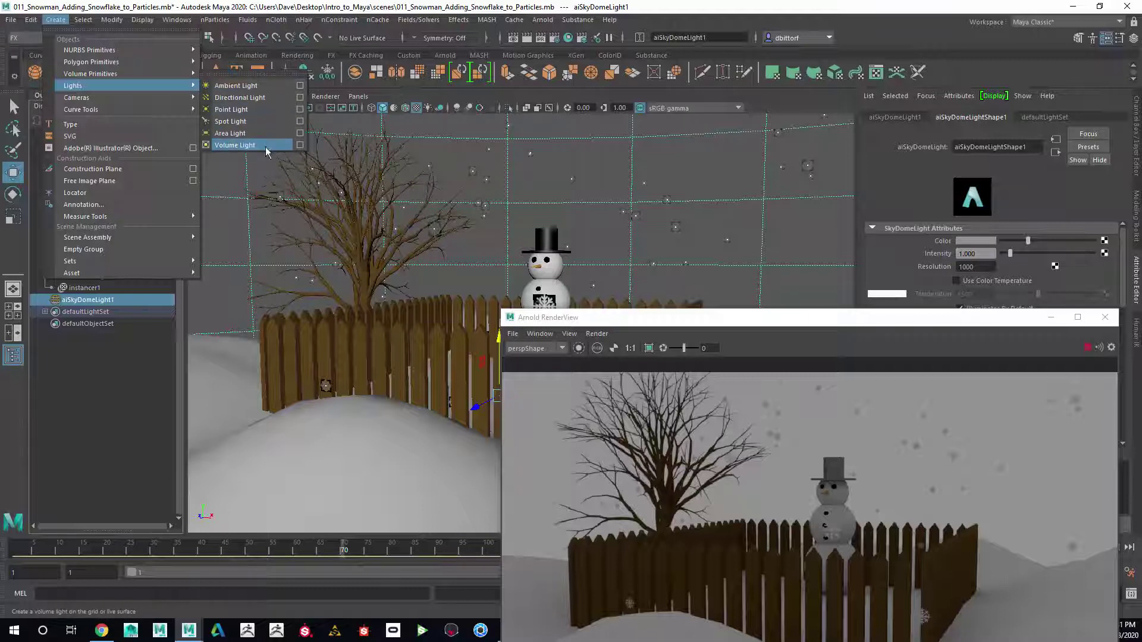
click(241, 97)
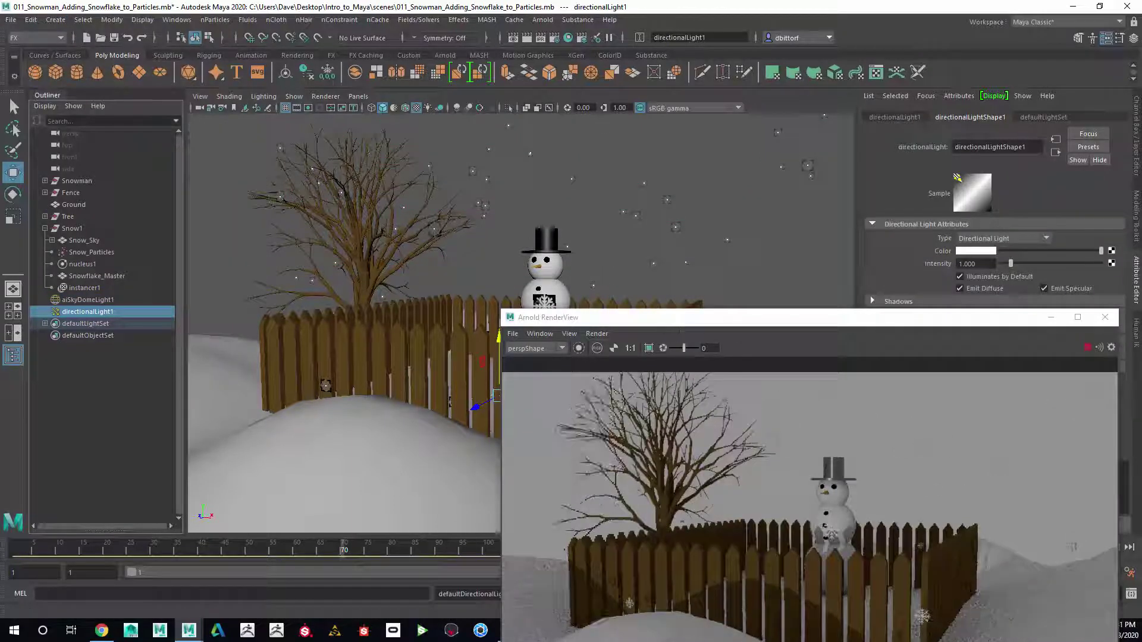
click(45, 228)
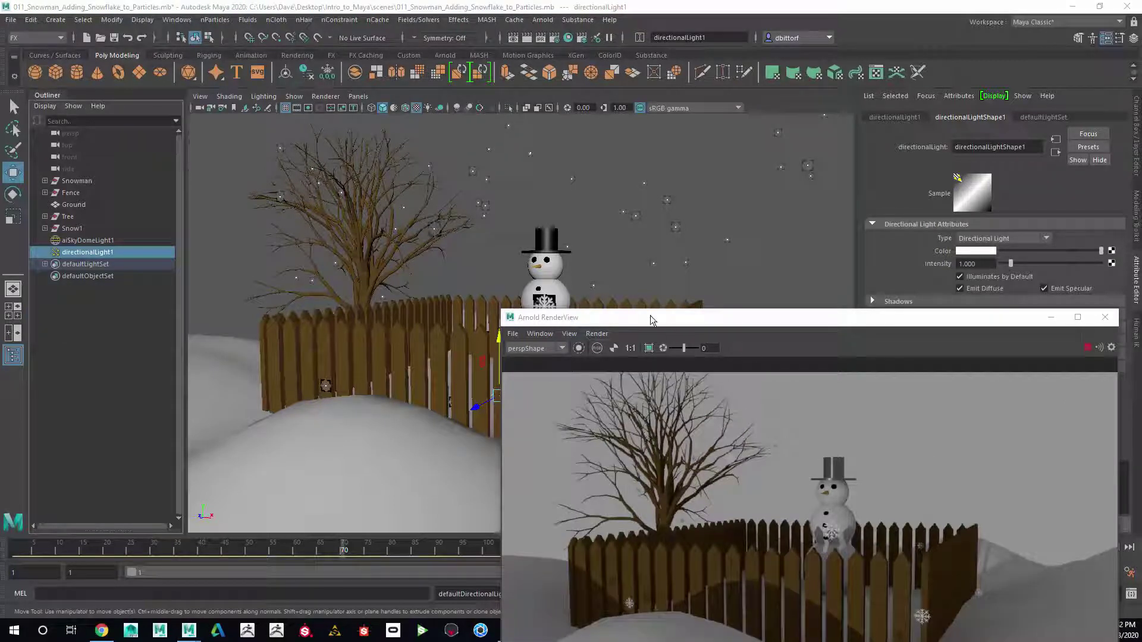
- Orbit and pan the view to look down over the fenced yard
drag(665, 320, 780, 327)
alt+drag(361, 327, 493, 310)
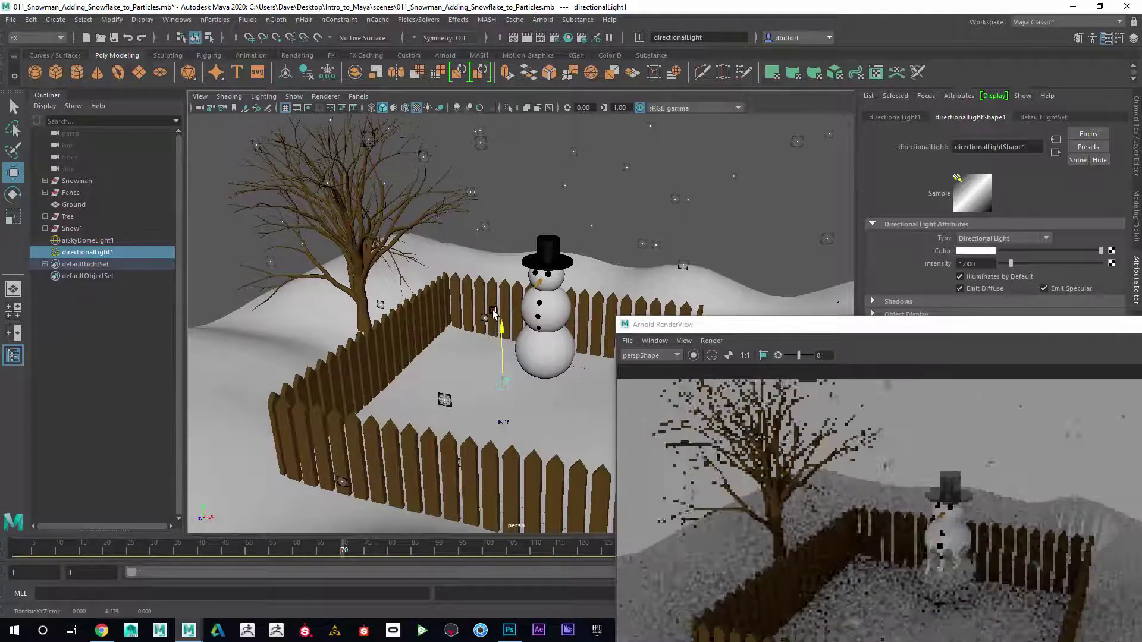
drag(930, 327, 939, 185)
alt+drag(492, 308, 494, 309)
alt+middle_drag(494, 309, 427, 294)
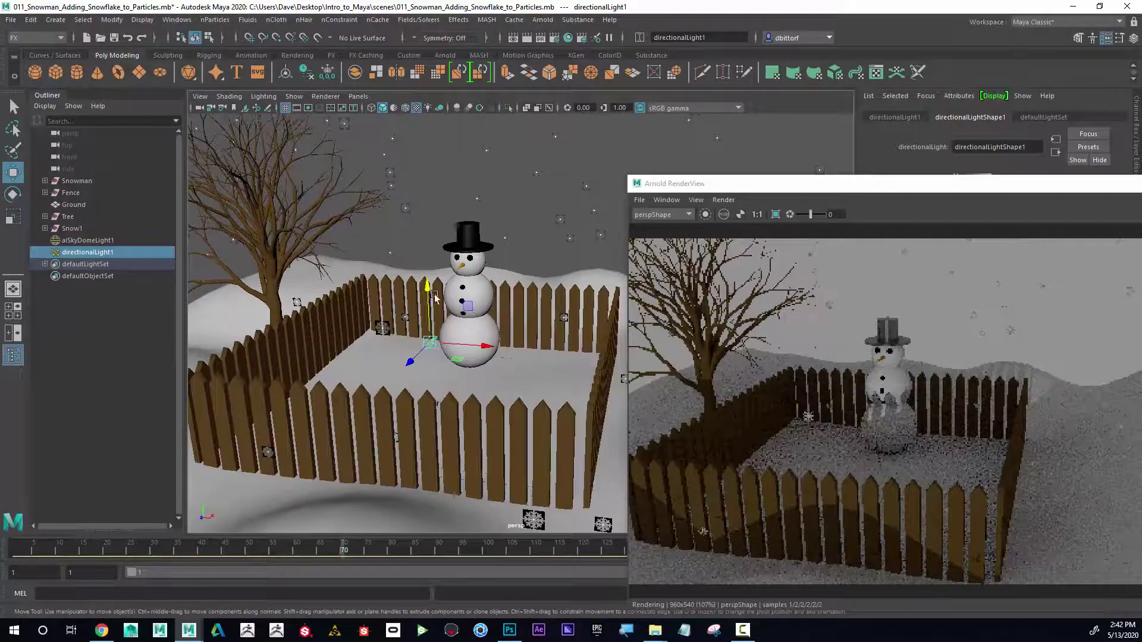
- Raise and rotate directionalLight1 so it casts long fence and snowman shadows
drag(429, 284, 424, 233)
key(e)
drag(436, 305, 382, 280)
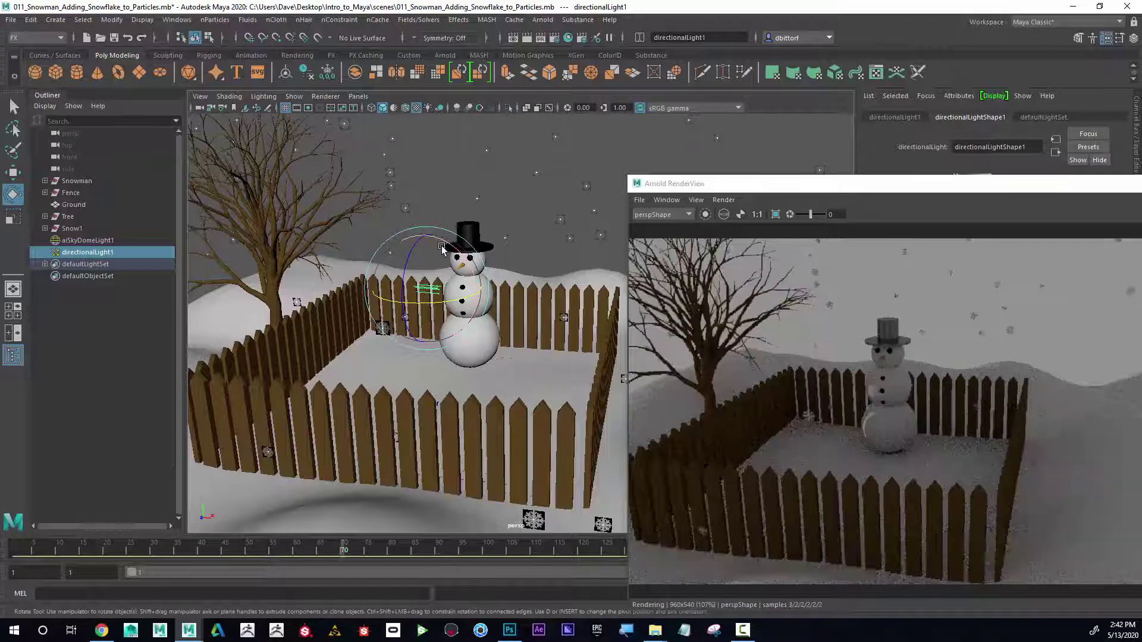
drag(453, 256, 458, 259)
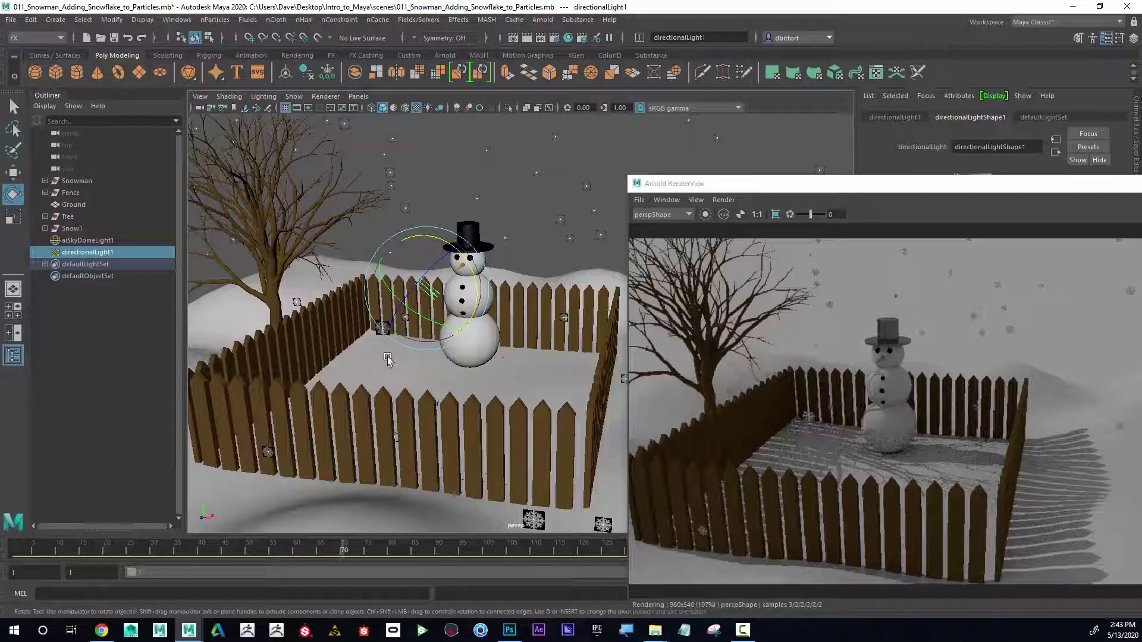
alt+drag(387, 349, 394, 360)
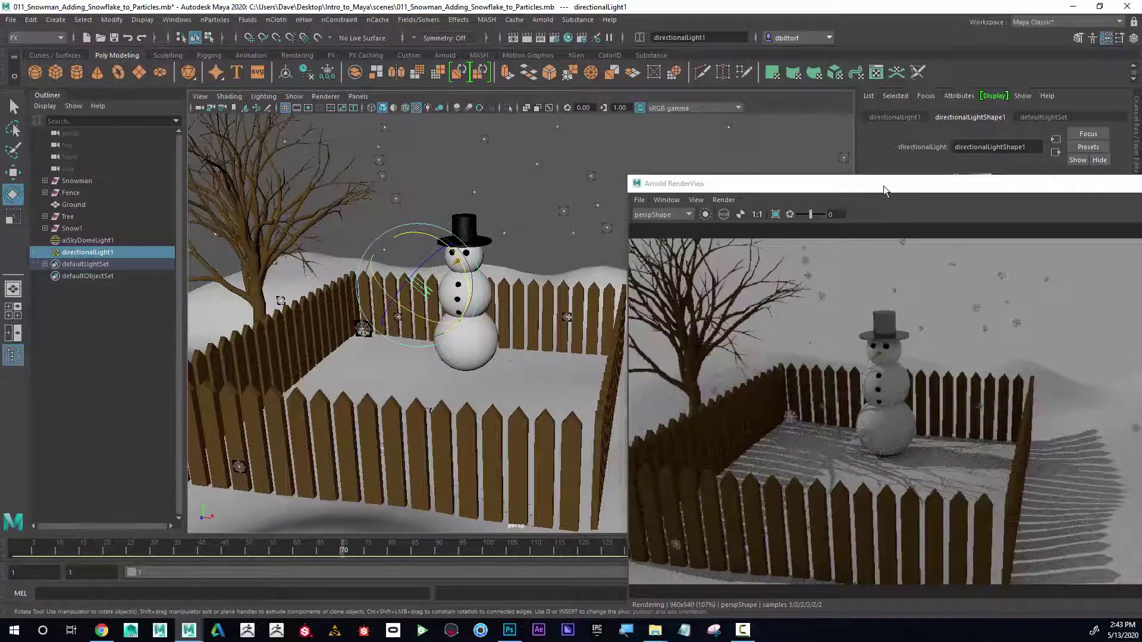
drag(885, 186, 768, 343)
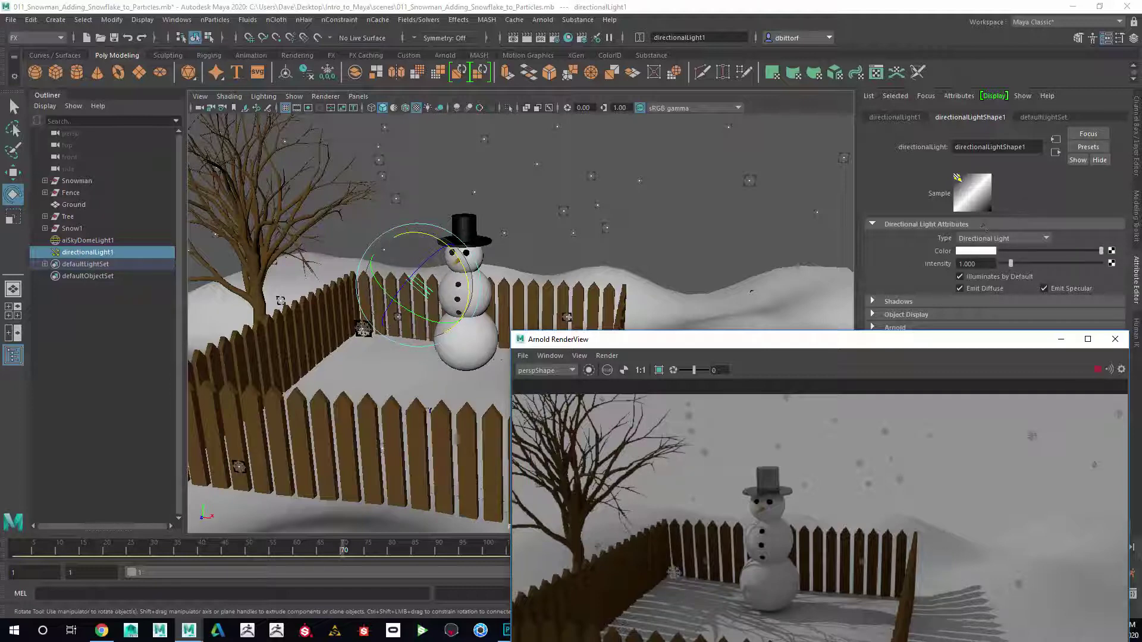
- Try directional light intensities of 2 and 10, then settle on 5
click(986, 263)
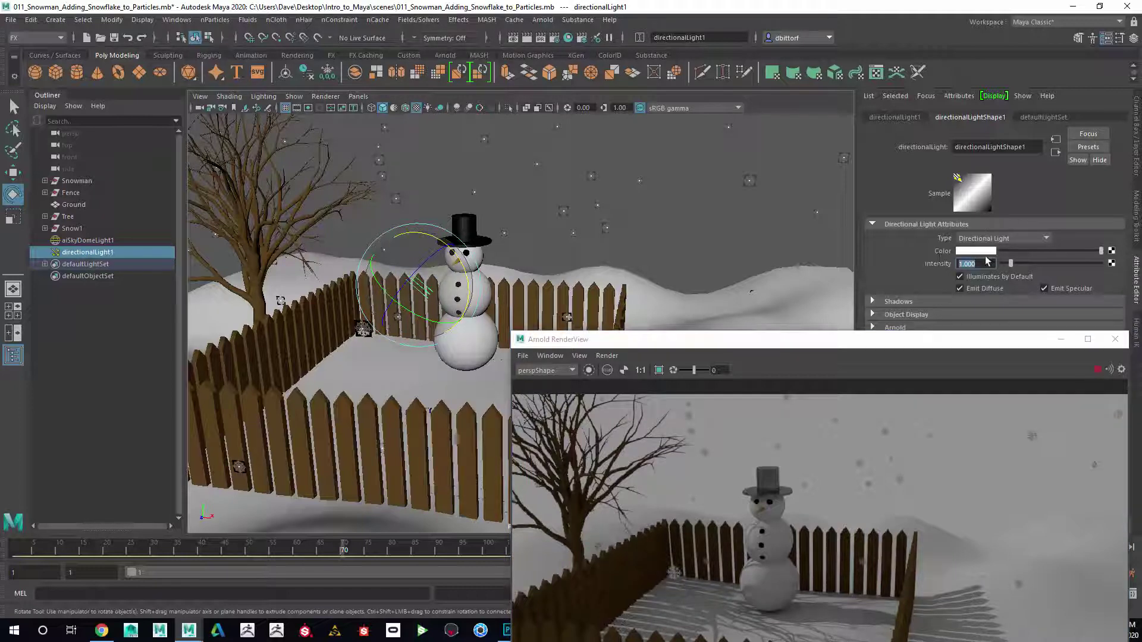
text(2)
key(Return)
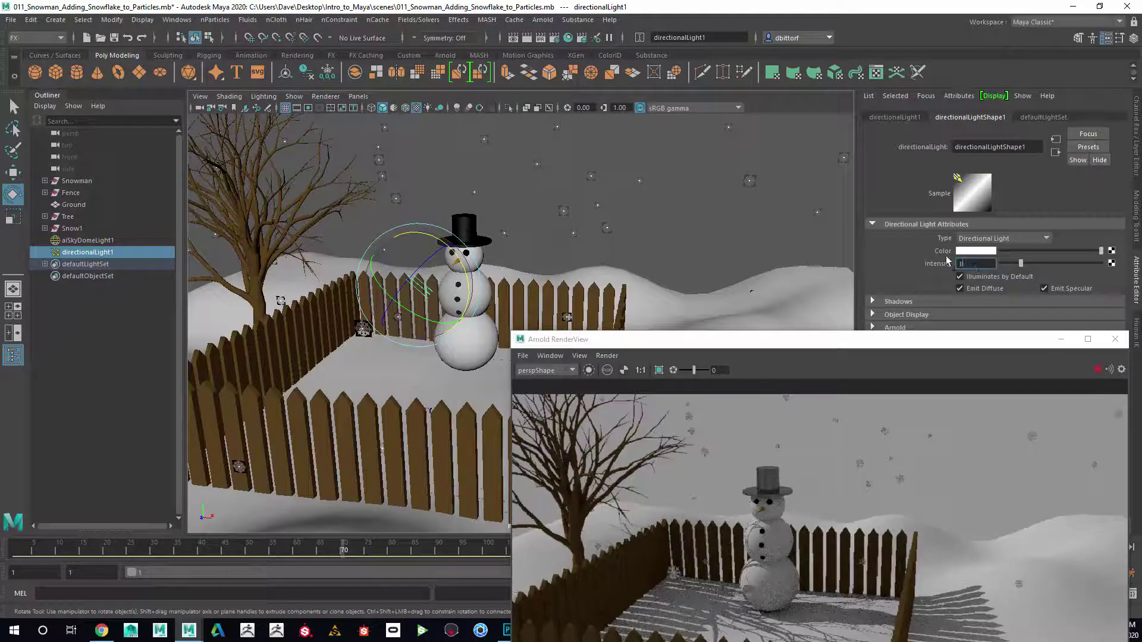
text(10)
key(Return)
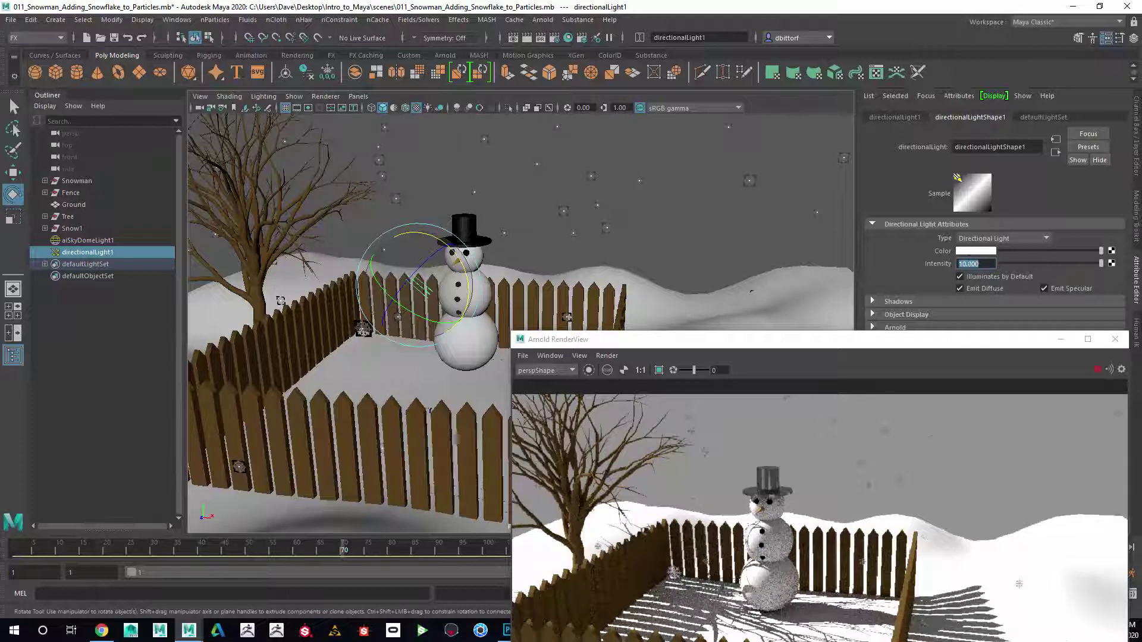
text(5)
key(Return)
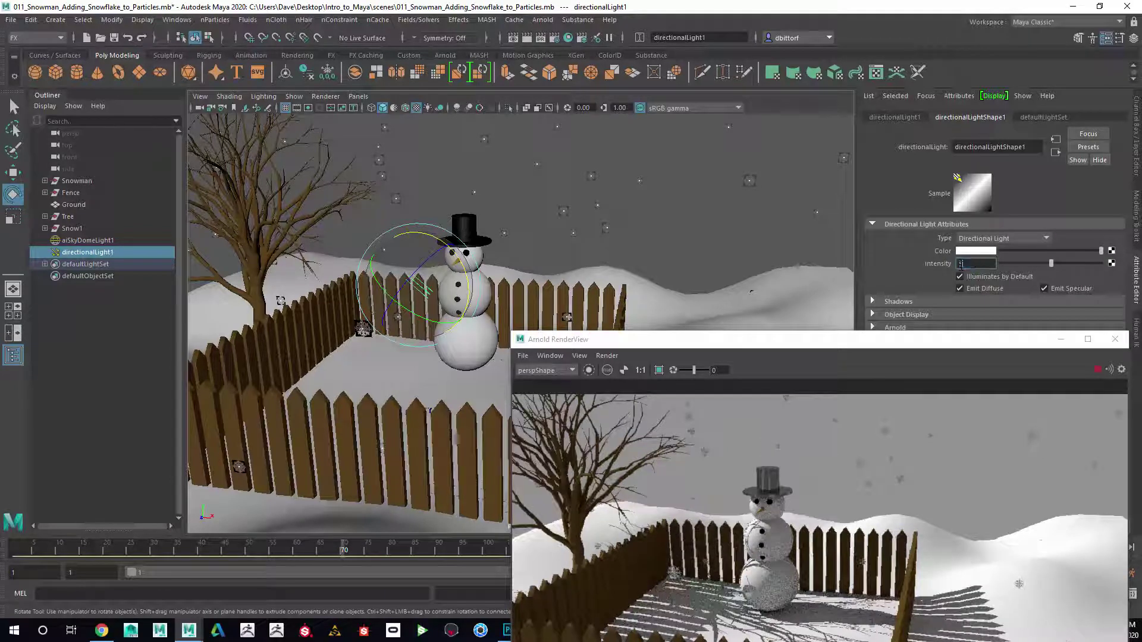
drag(833, 341, 690, 173)
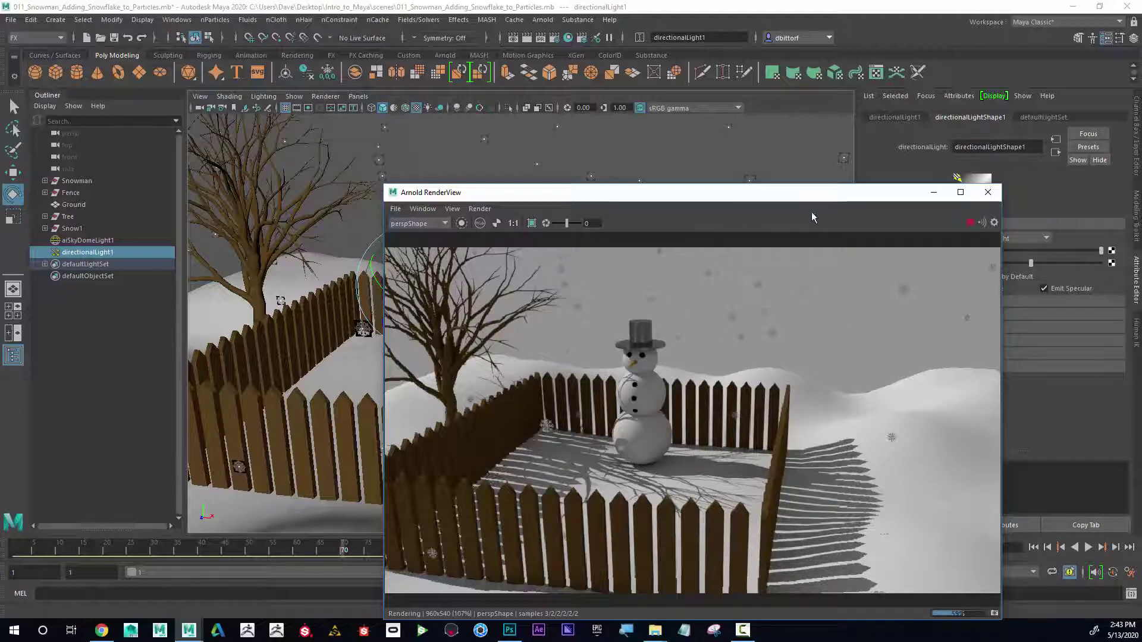
- Dolly out and tilt the perspective view, then select the Snow_Sky emitter plane
drag(746, 192, 879, 258)
scroll(270, 249, down, 6)
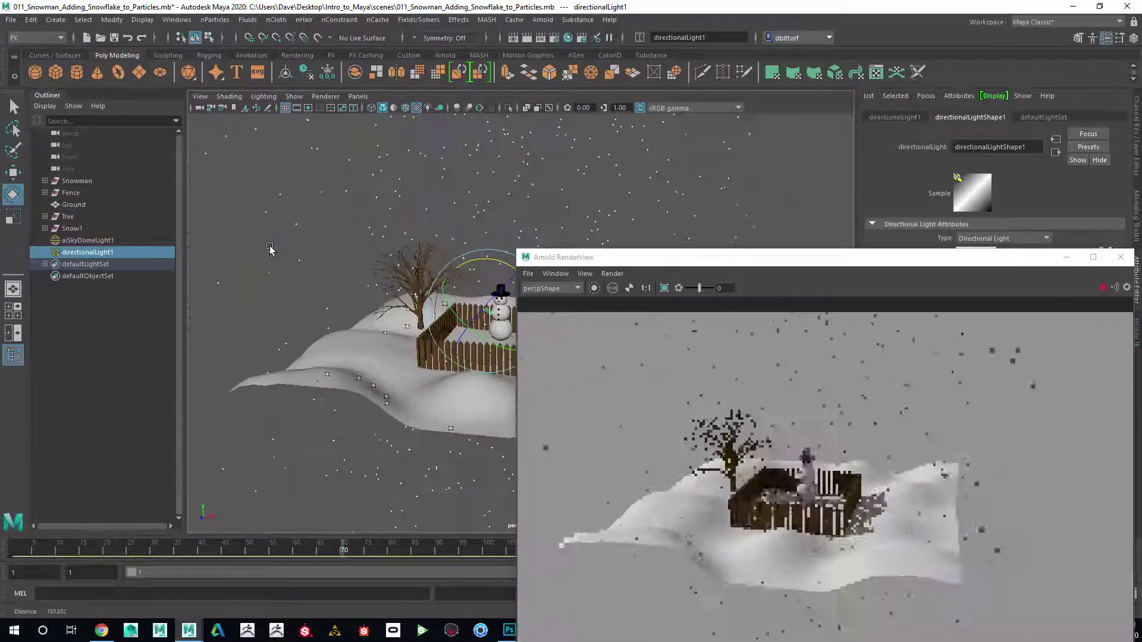
scroll(269, 249, down, 6)
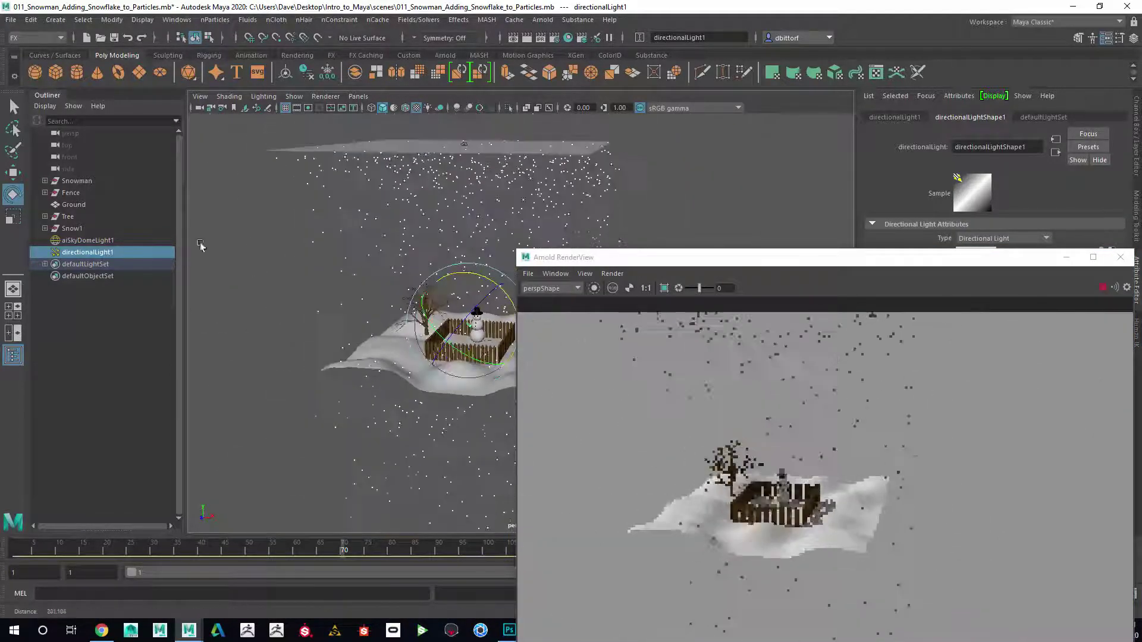
alt+drag(234, 243, 344, 216)
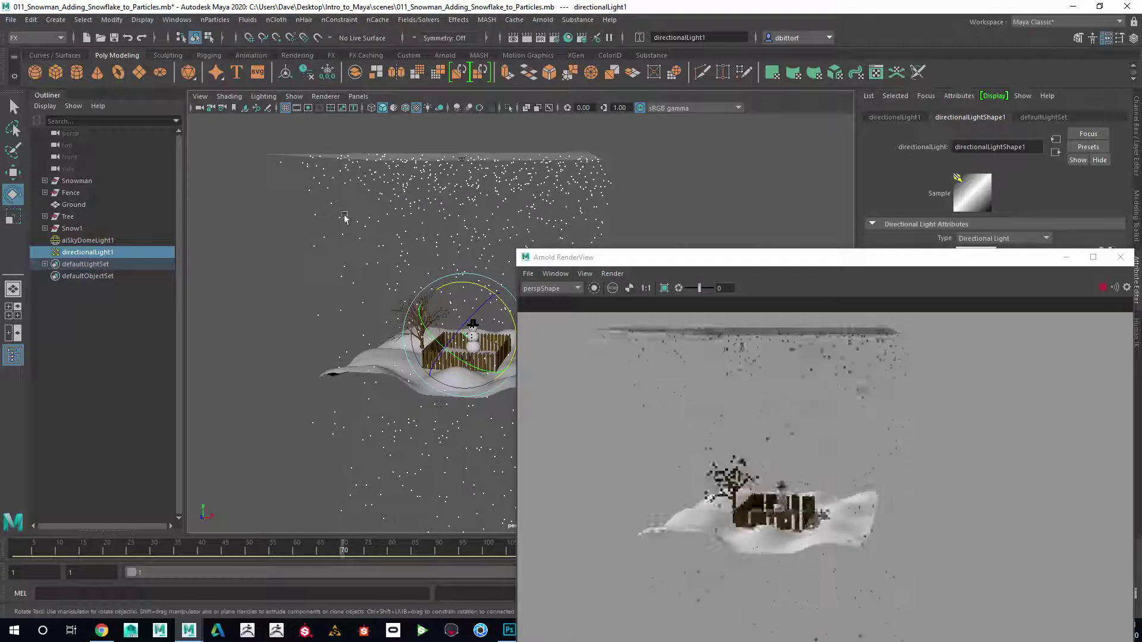
click(503, 156)
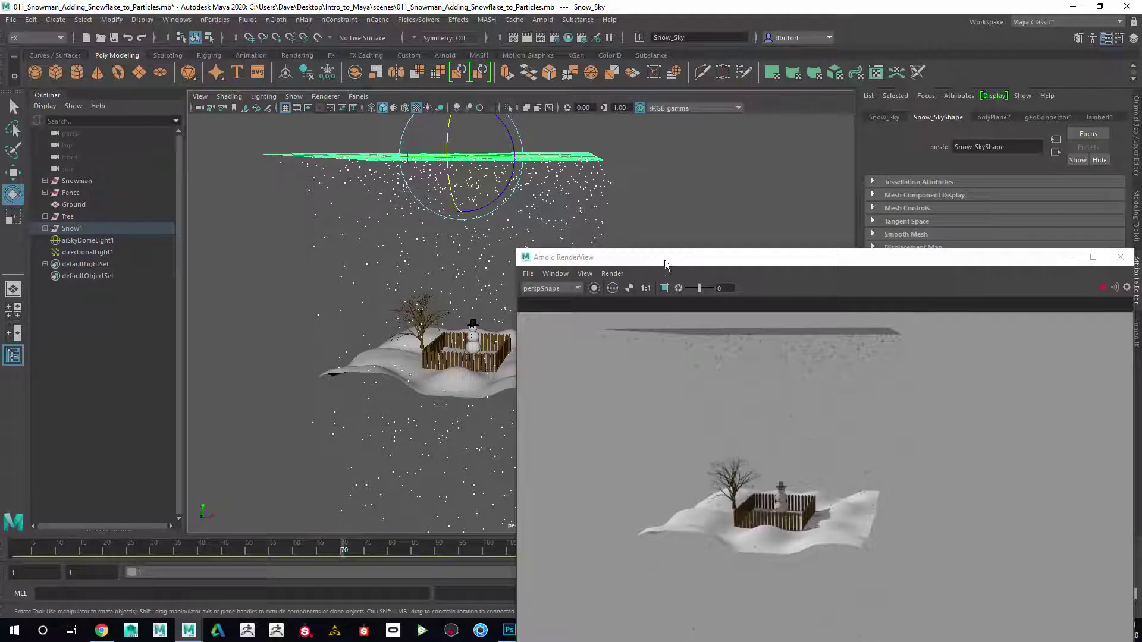
- Uncheck Casts Shadows under Snow_SkyShape's Render Stats, then expand the Snow1 group in the Outliner
drag(663, 261, 382, 366)
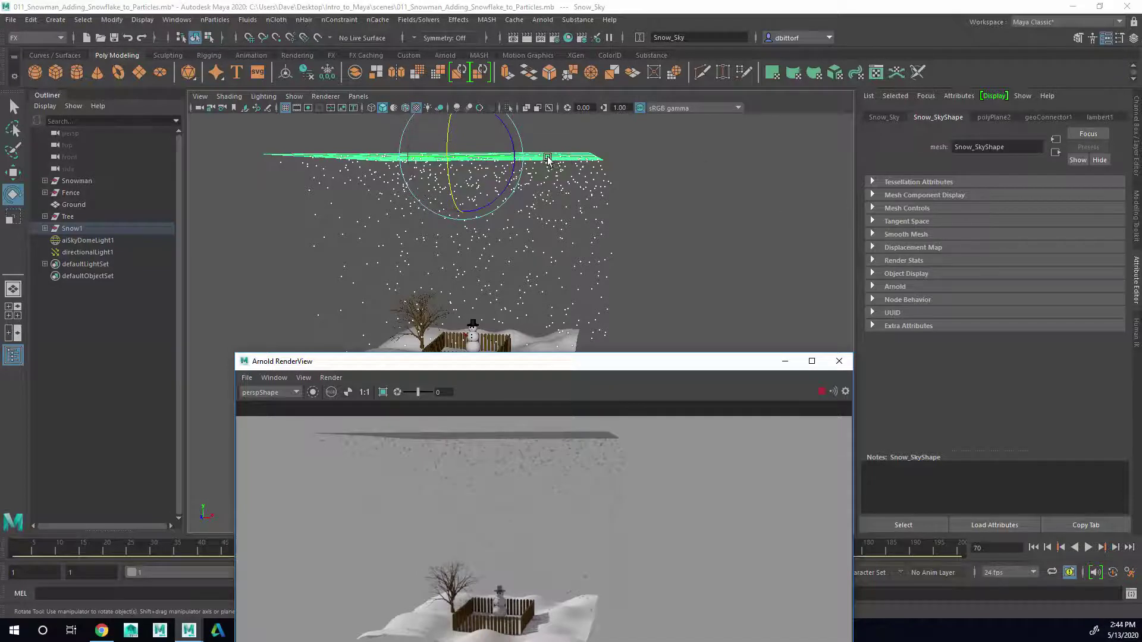
click(873, 260)
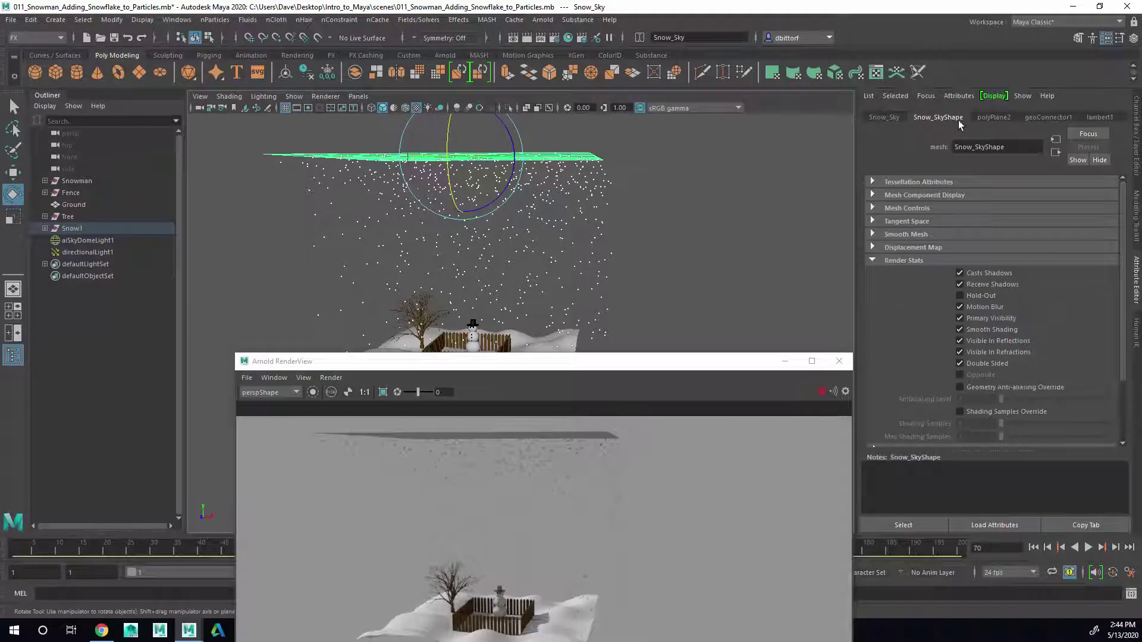
click(960, 273)
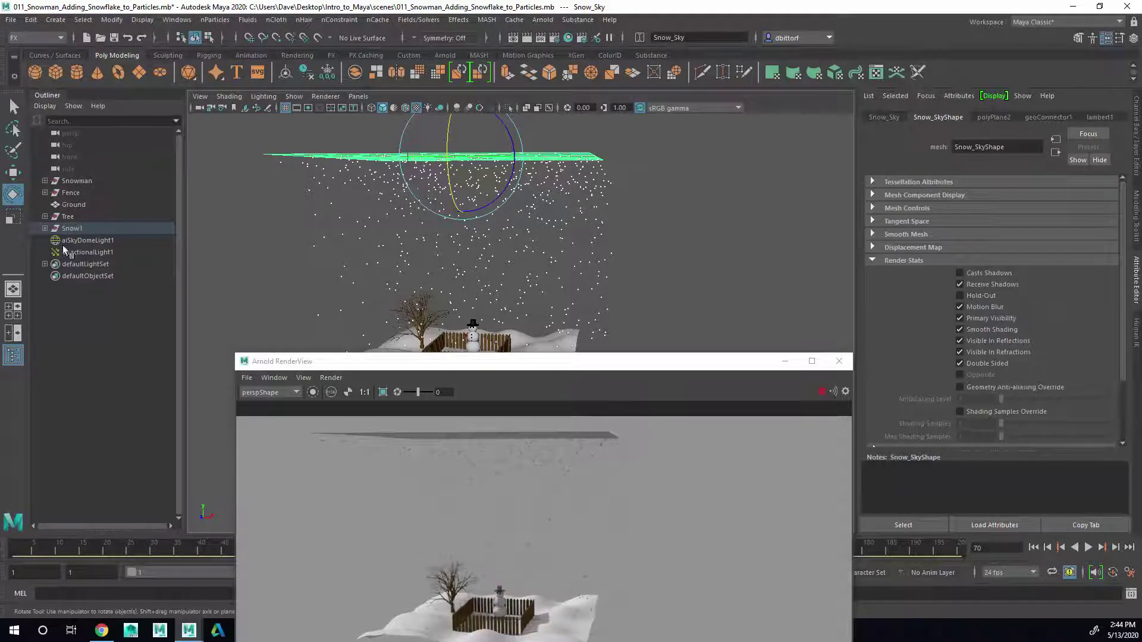
click(45, 229)
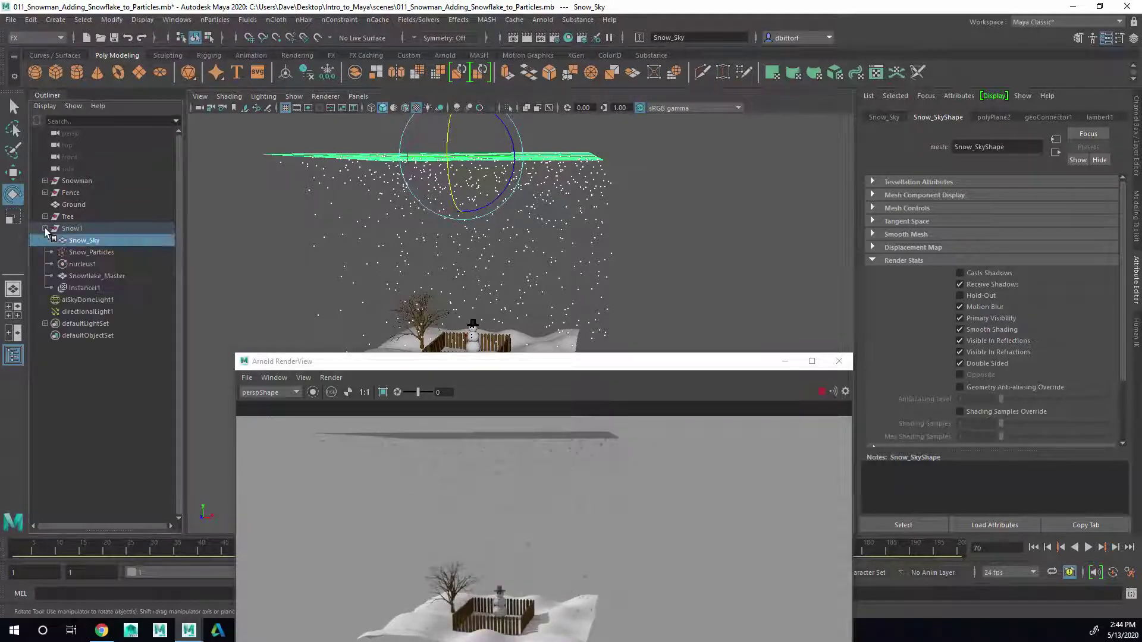
- Select Snowflake_Master in the Outliner and uncheck its Casts Shadows render stat
click(85, 253)
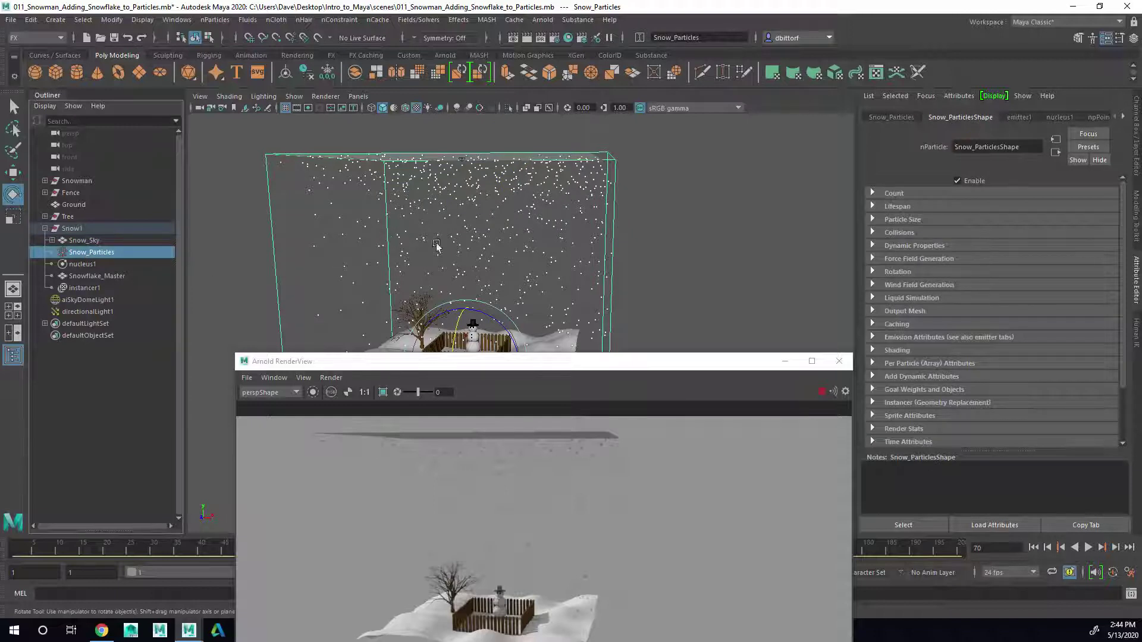
click(95, 276)
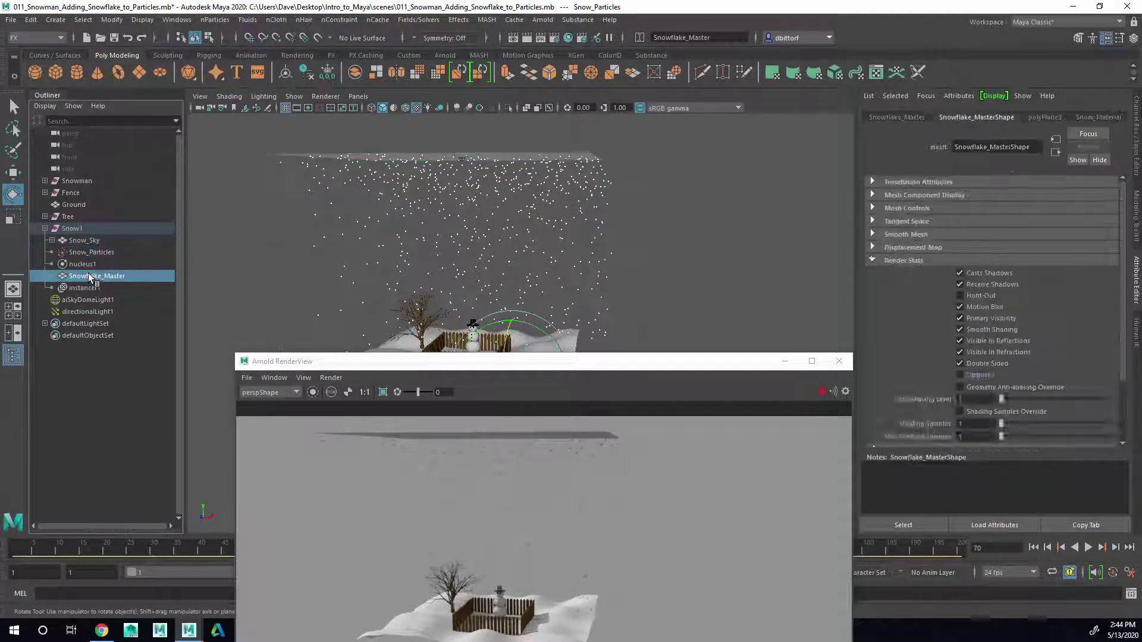
click(960, 273)
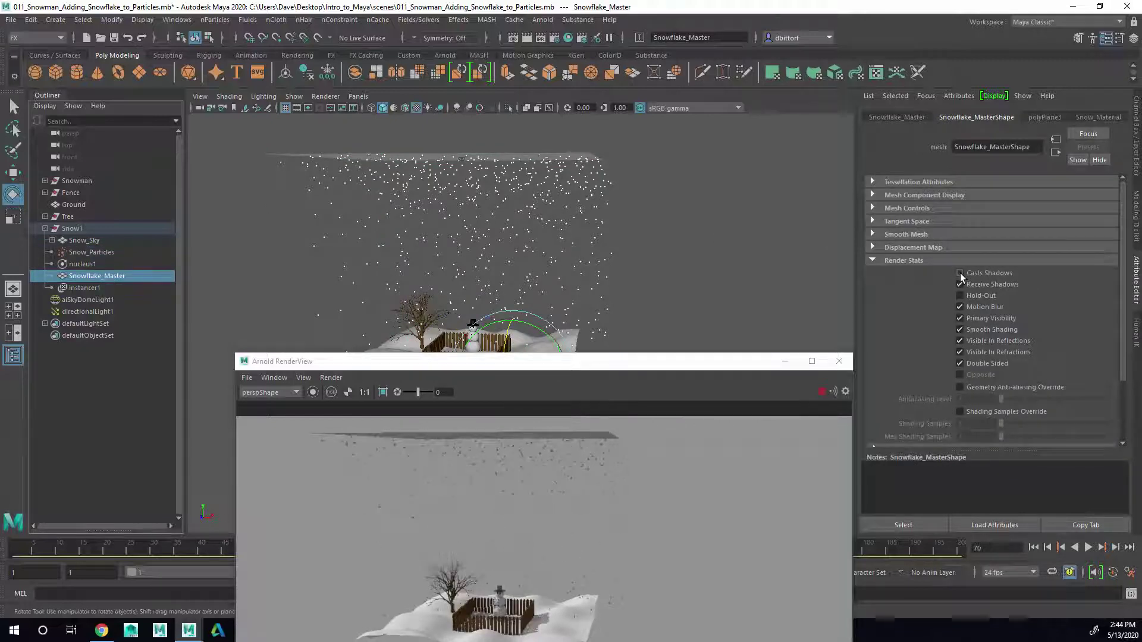
drag(667, 362, 744, 193)
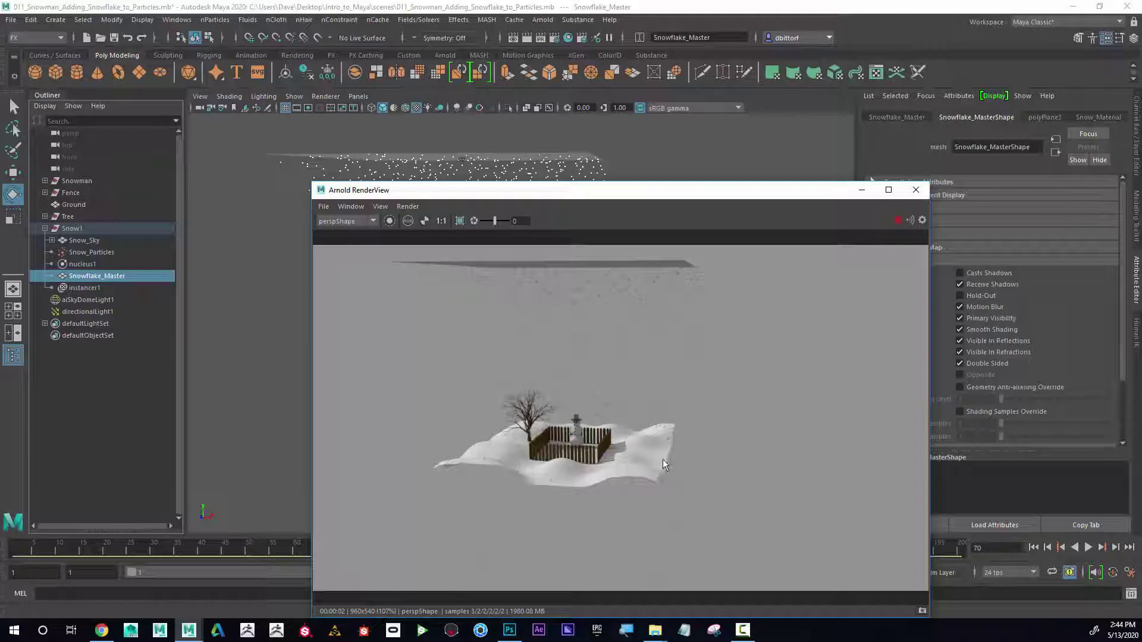
- Dolly and tumble the perspective camera in close on the snowman and fence
drag(790, 192, 1020, 411)
alt+right_drag(474, 330, 632, 318)
alt+drag(632, 319, 659, 299)
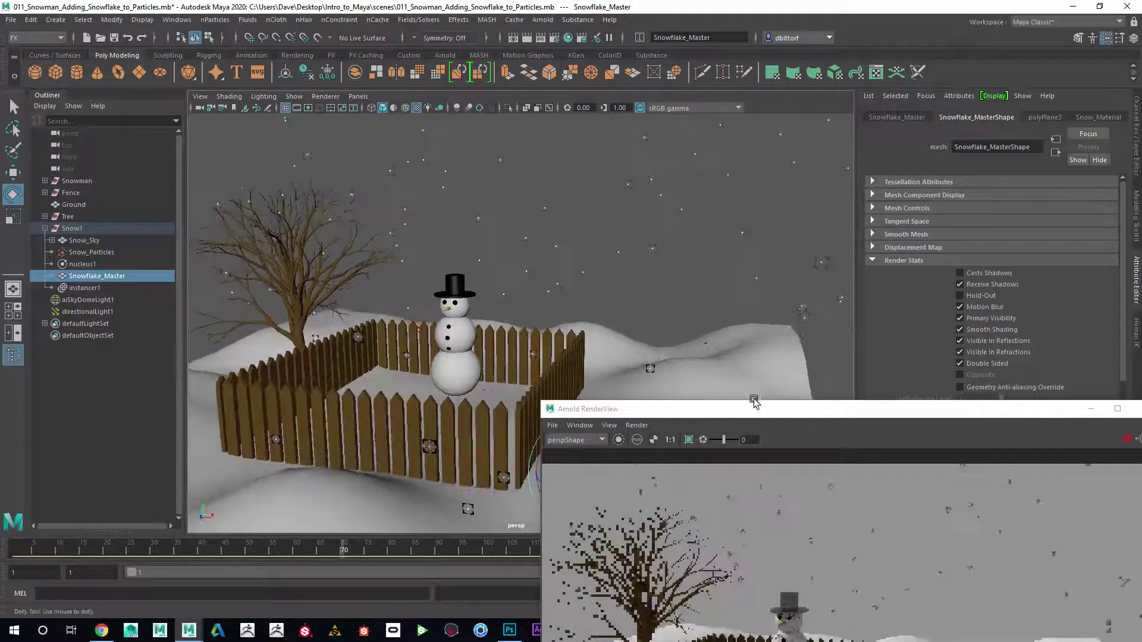
drag(774, 408, 784, 116)
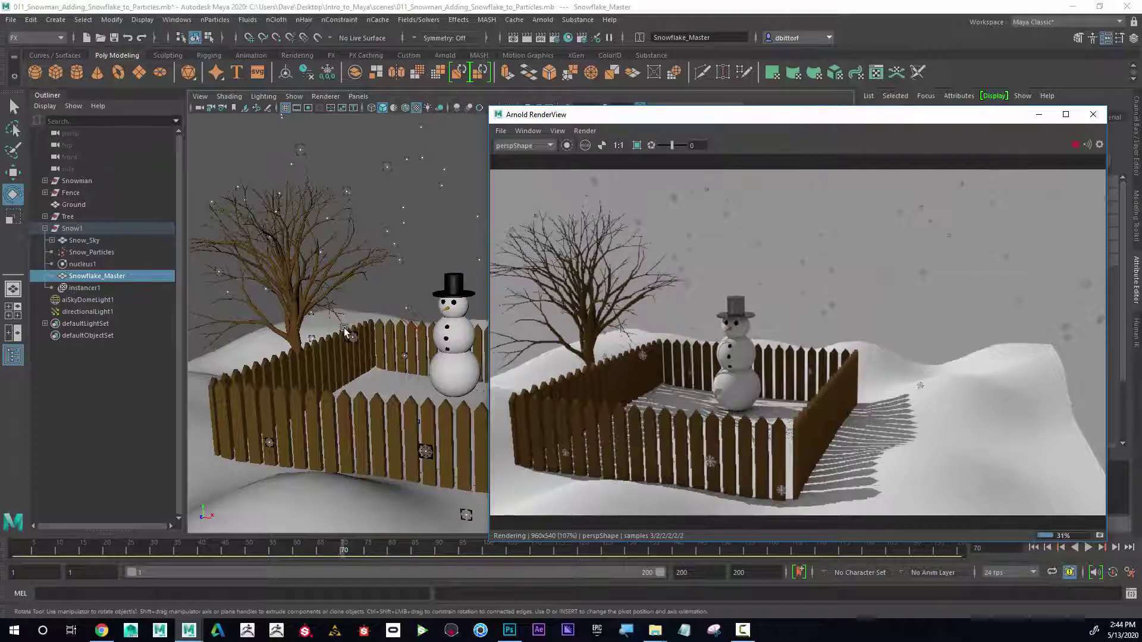
alt+right_drag(344, 327, 370, 329)
alt+drag(370, 328, 369, 274)
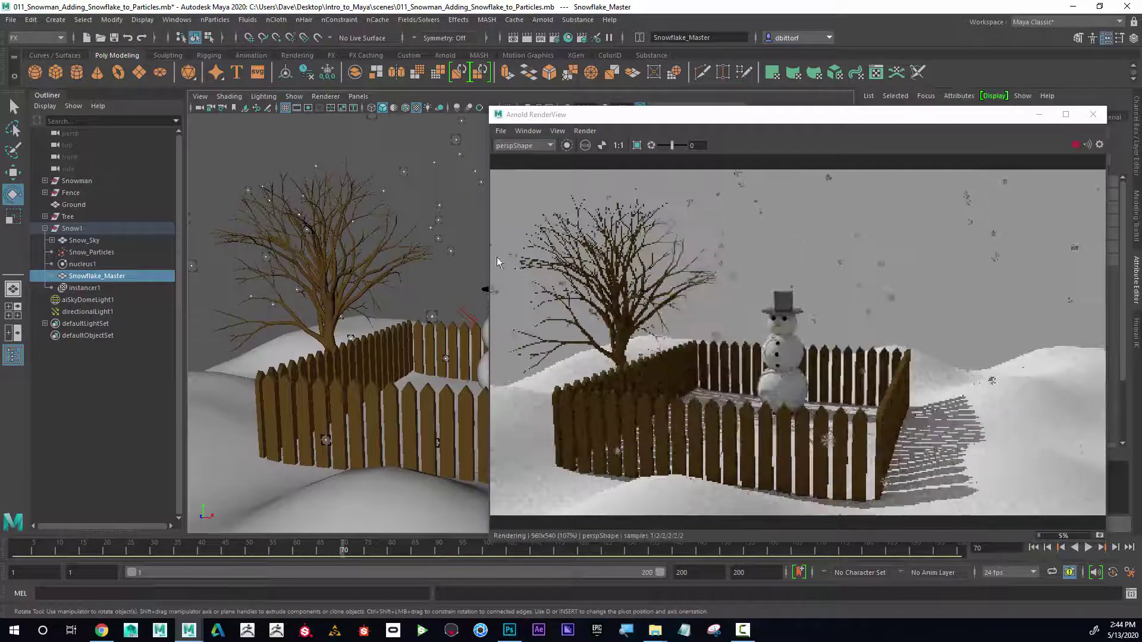